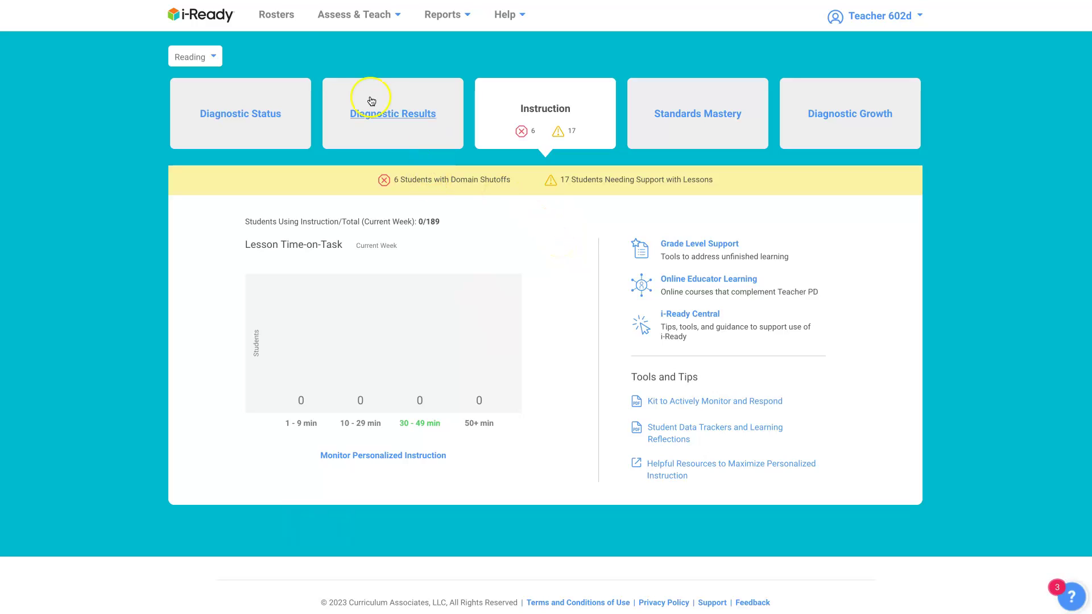
Step: Go to the Rosters page that lists all 189 students
left_click(281, 15)
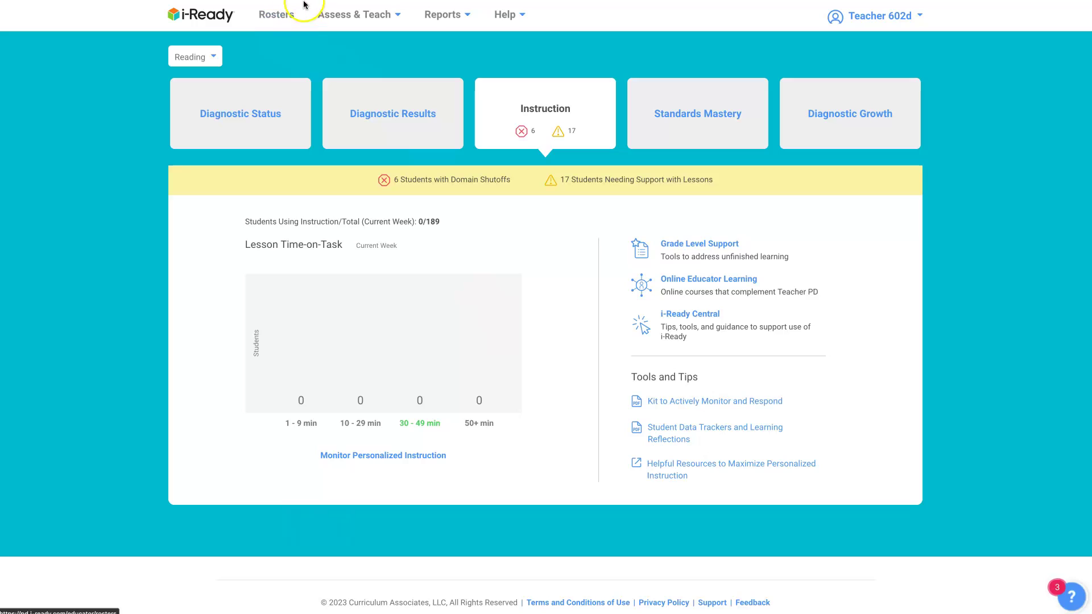
left_click(286, 26)
Step: Keep All Students selected in the Class/Report Group dropdown and bring up the roster Actions menu
left_click(281, 21)
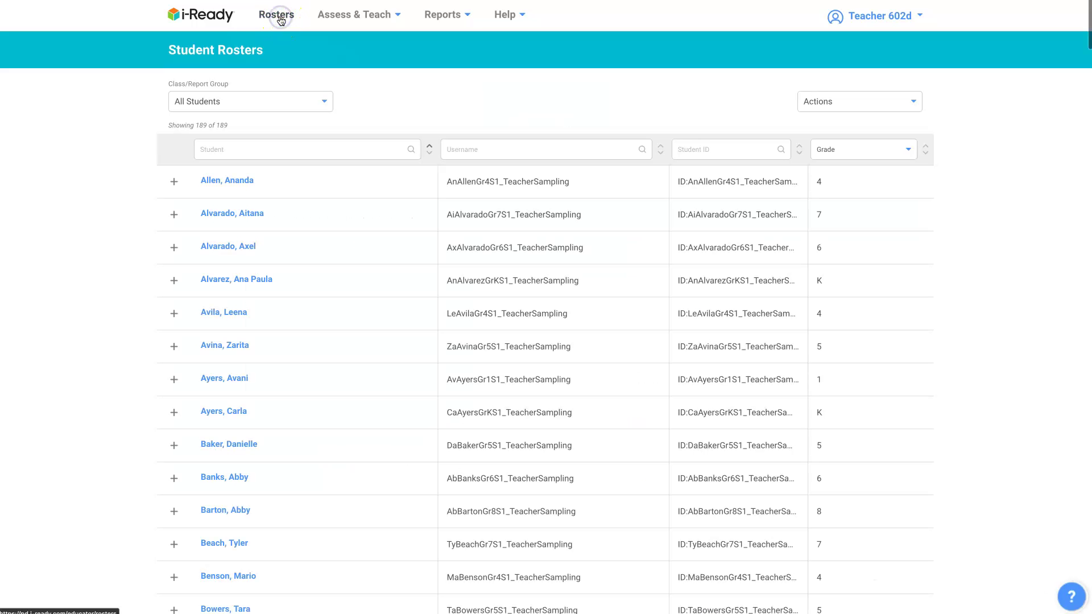
left_click(231, 105)
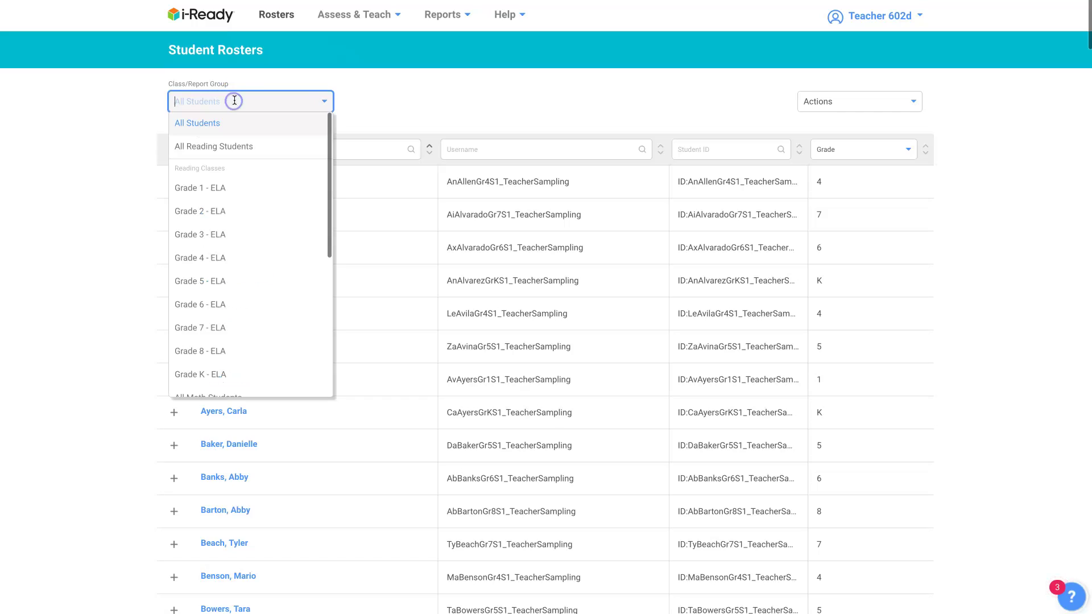
left_click(202, 123)
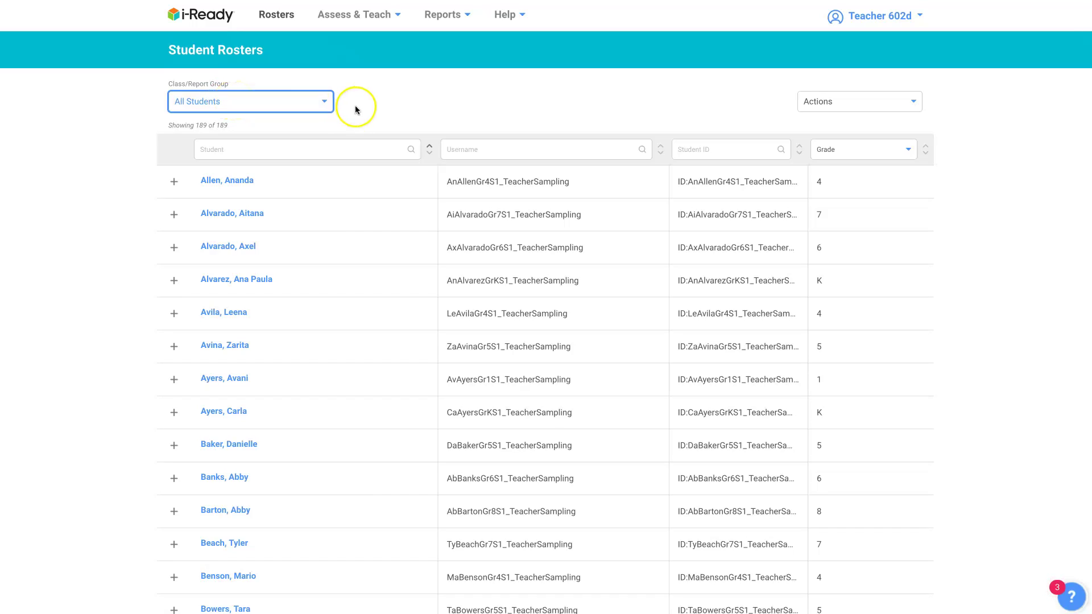
left_click(831, 106)
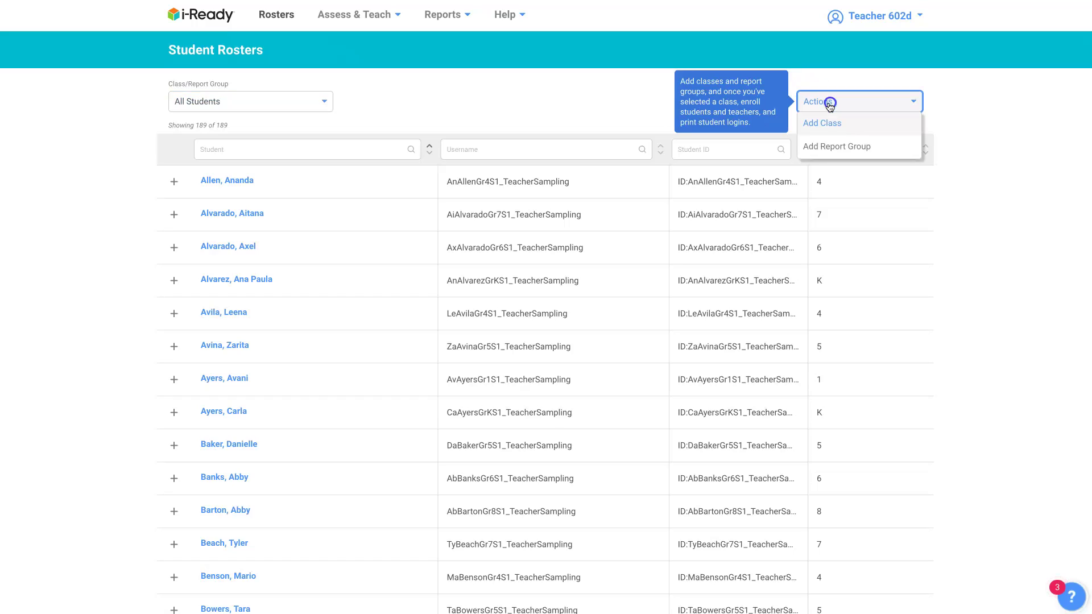
Step: Create a new report group named 'Spartans' for Math, grade 3, and save its details
left_click(844, 149)
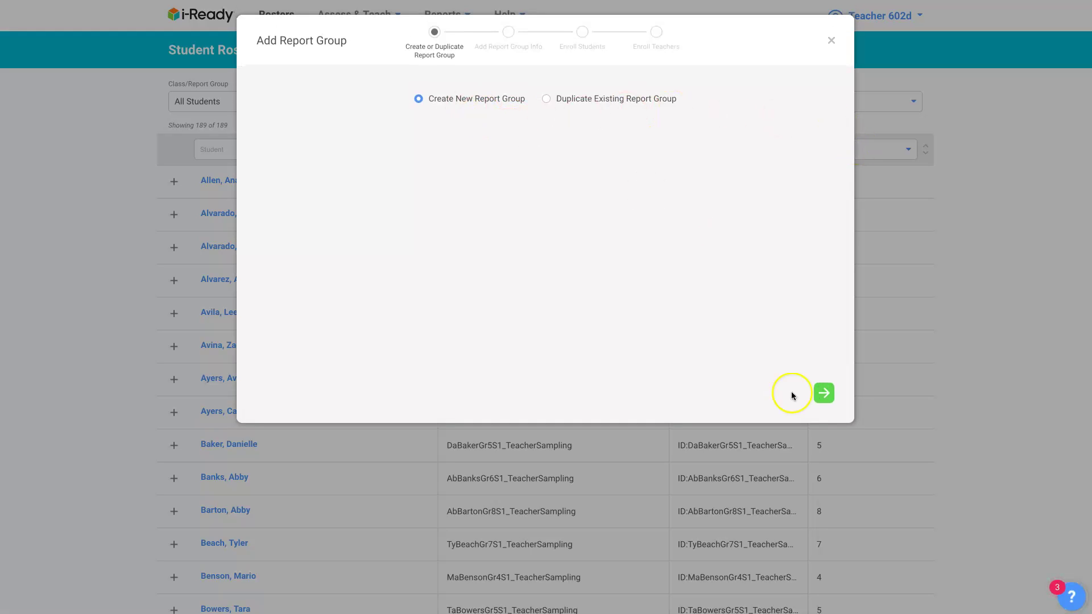
left_click(824, 392)
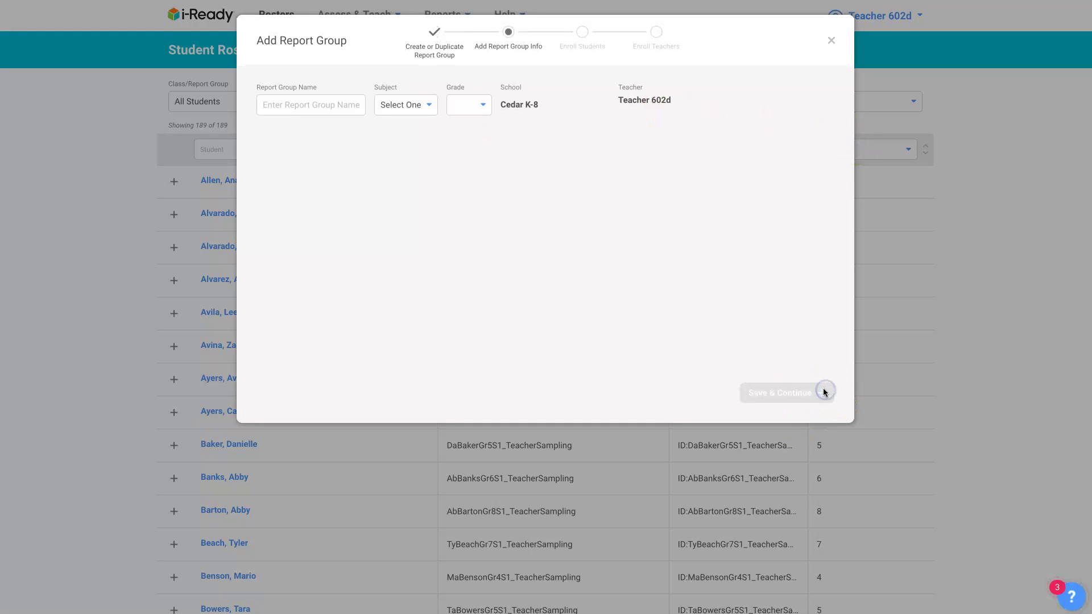
left_click(324, 105)
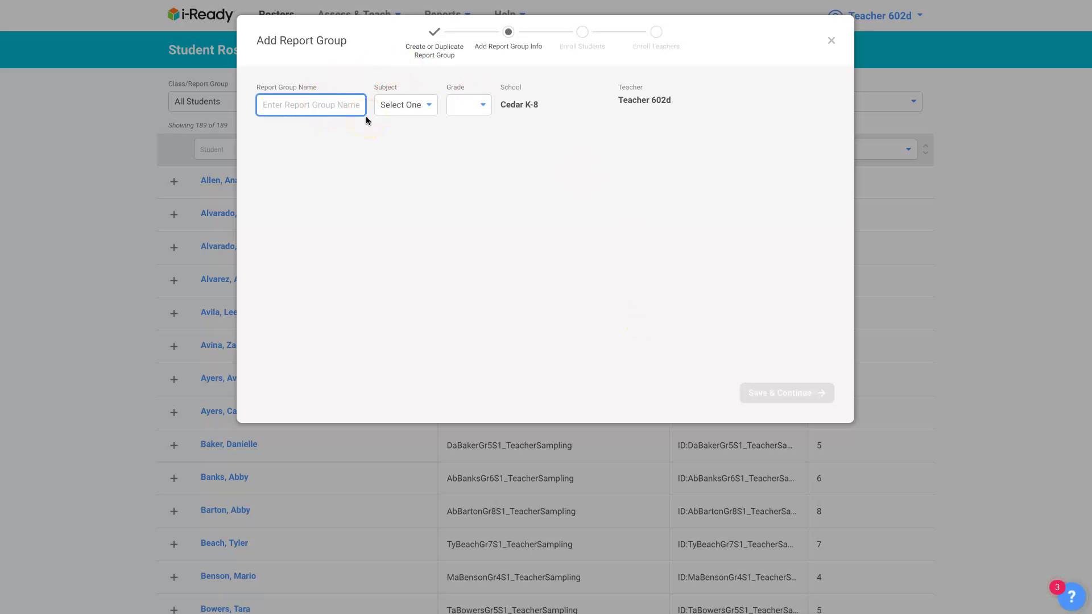
type("Spartans")
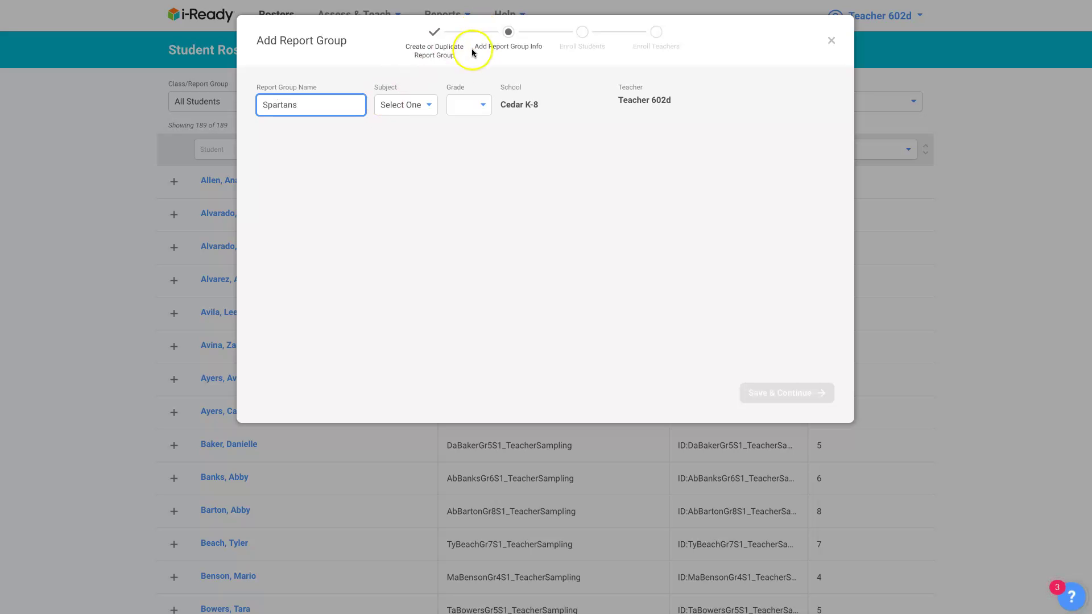
left_click(412, 98)
left_click(396, 151)
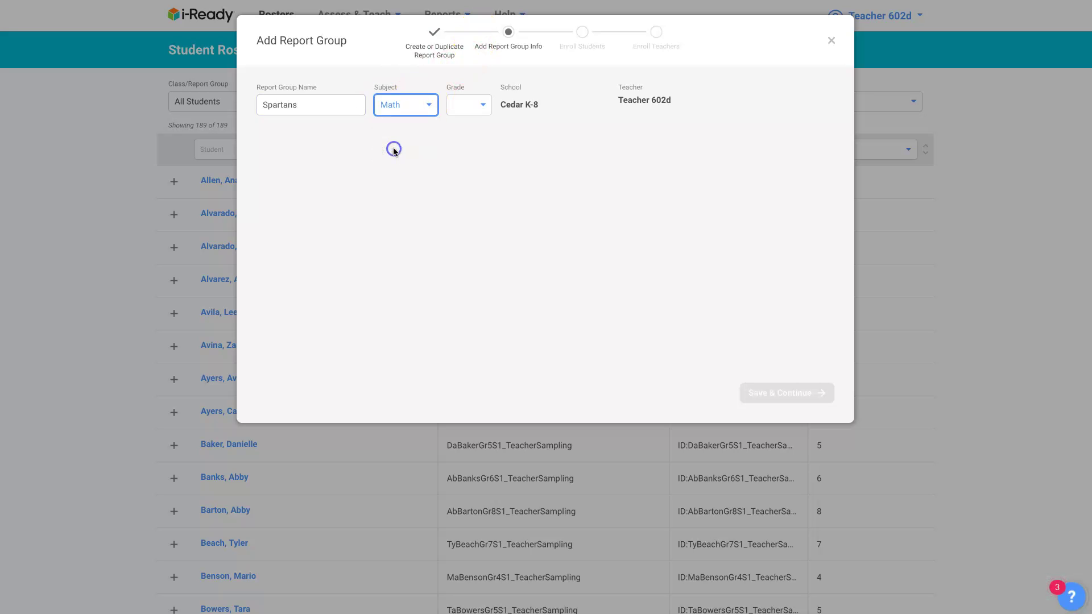
left_click(458, 105)
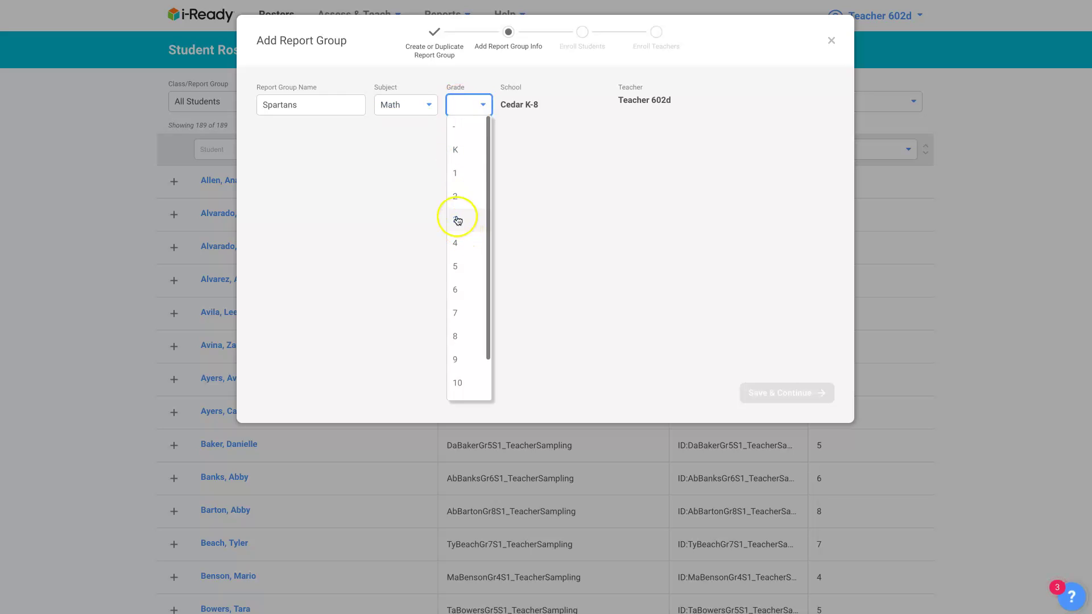
left_click(455, 219)
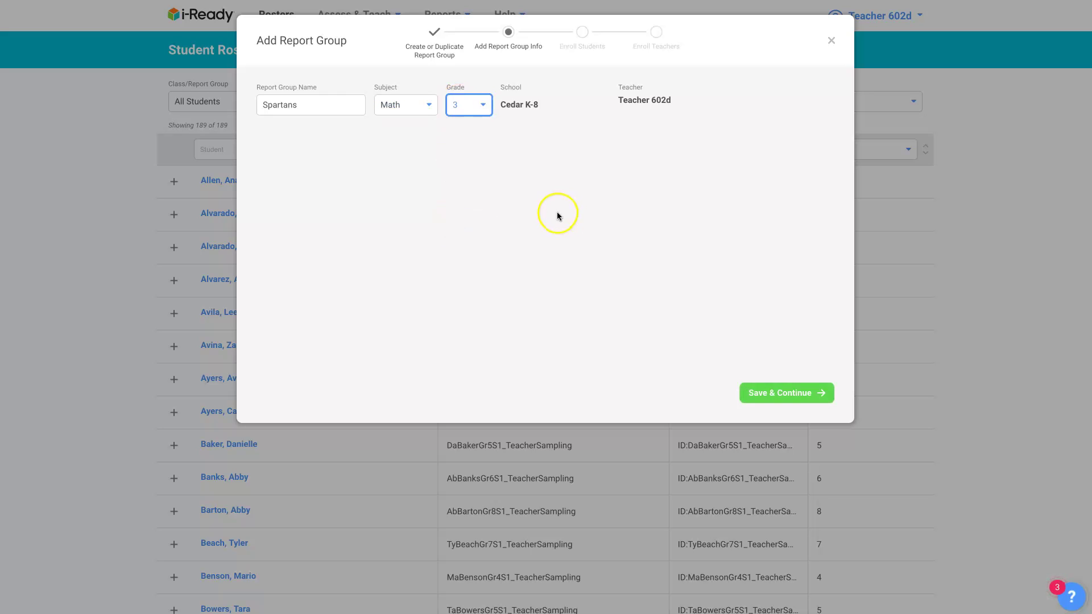
left_click(776, 392)
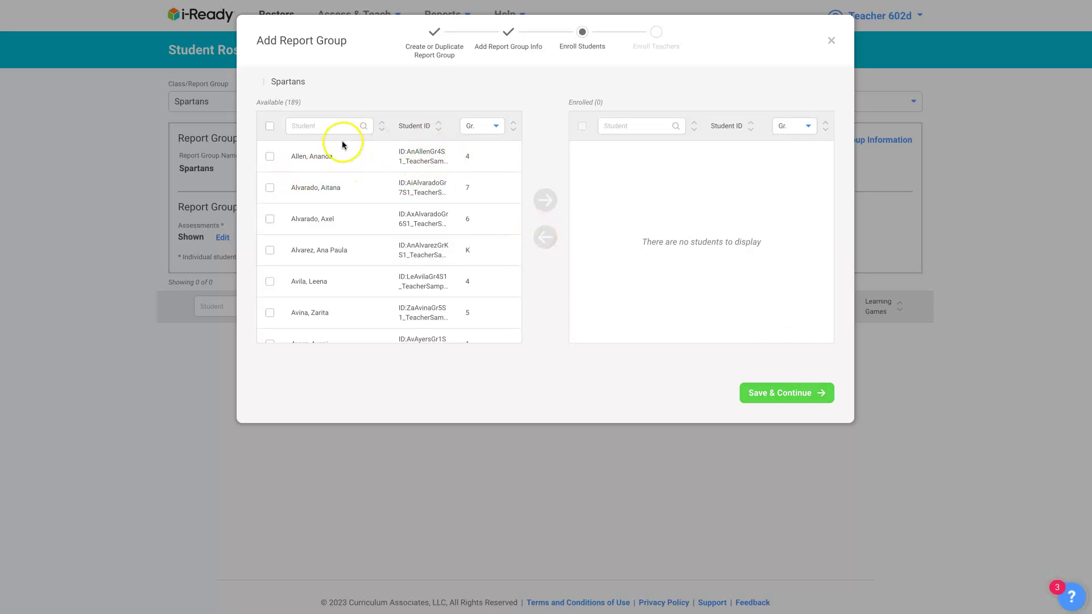
Step: Filter the available students to grade 3 only
scroll(425, 203, "down", 10)
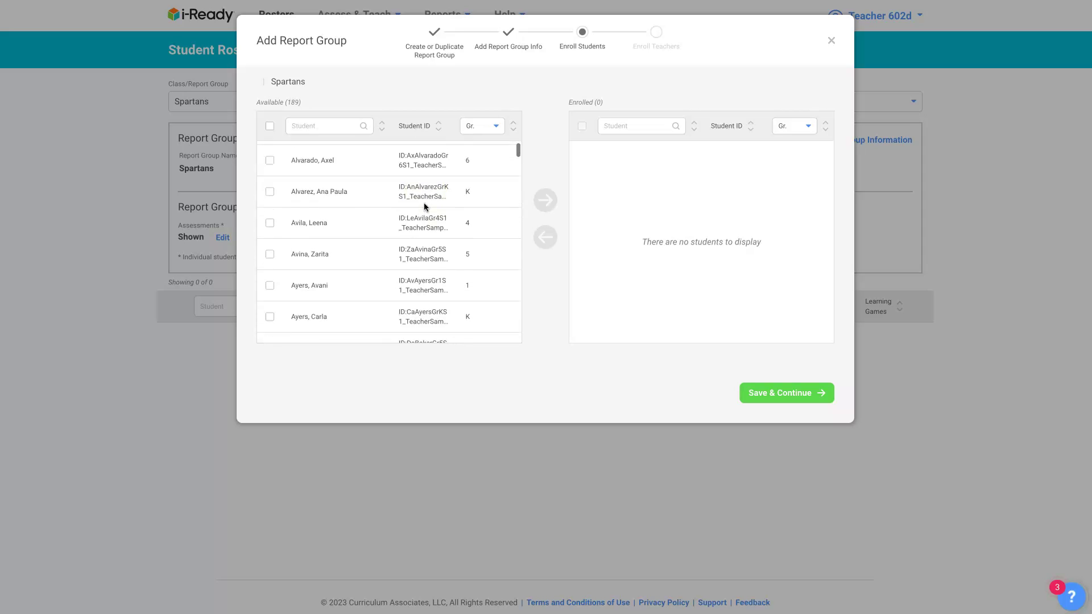
scroll(424, 203, "down", 15)
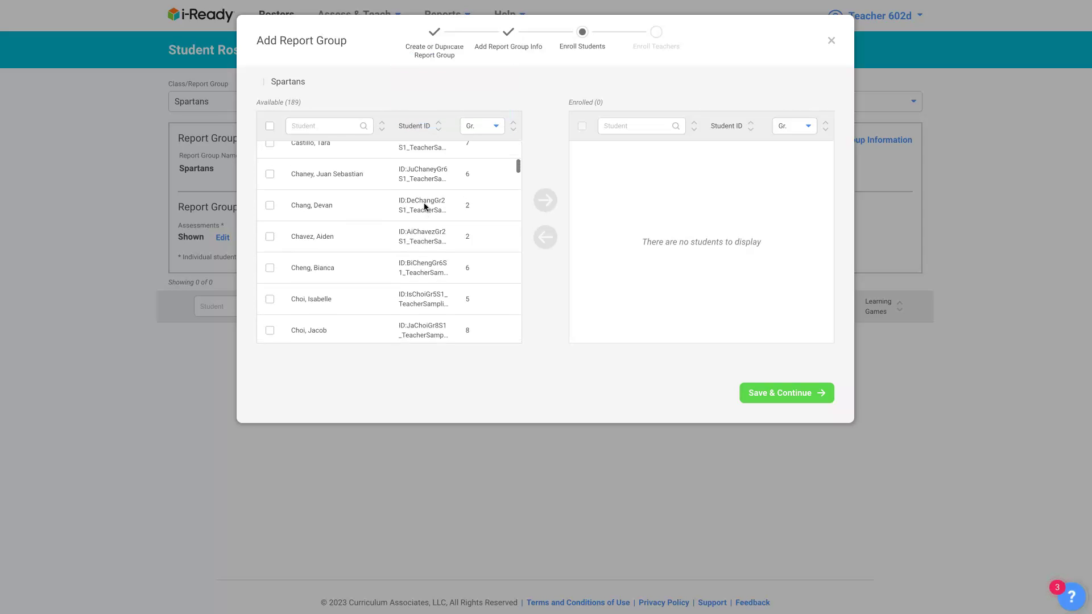
scroll(424, 203, "up", 20)
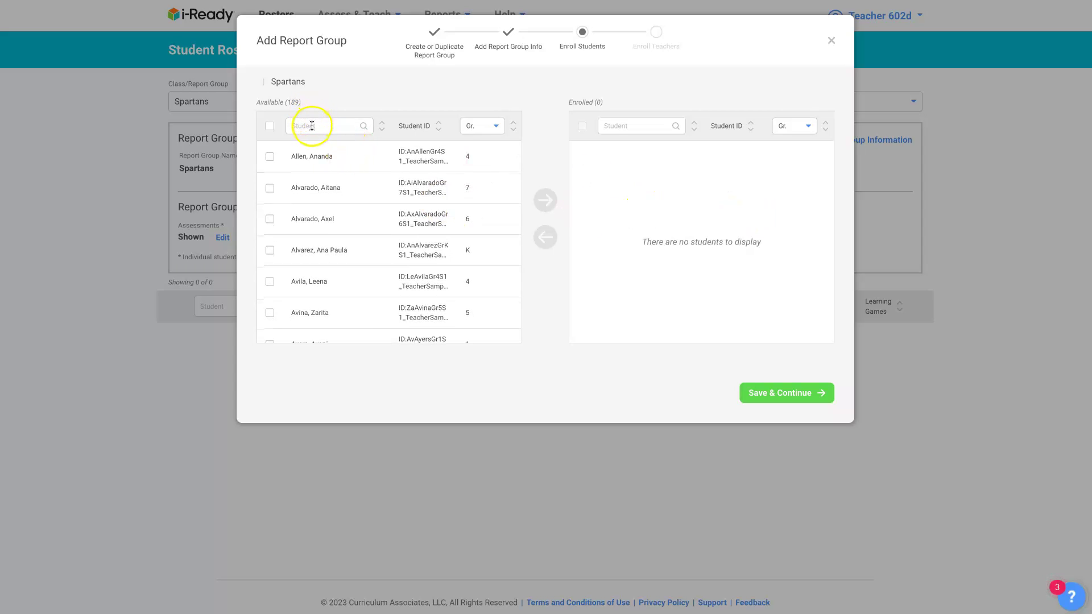
left_click(326, 125)
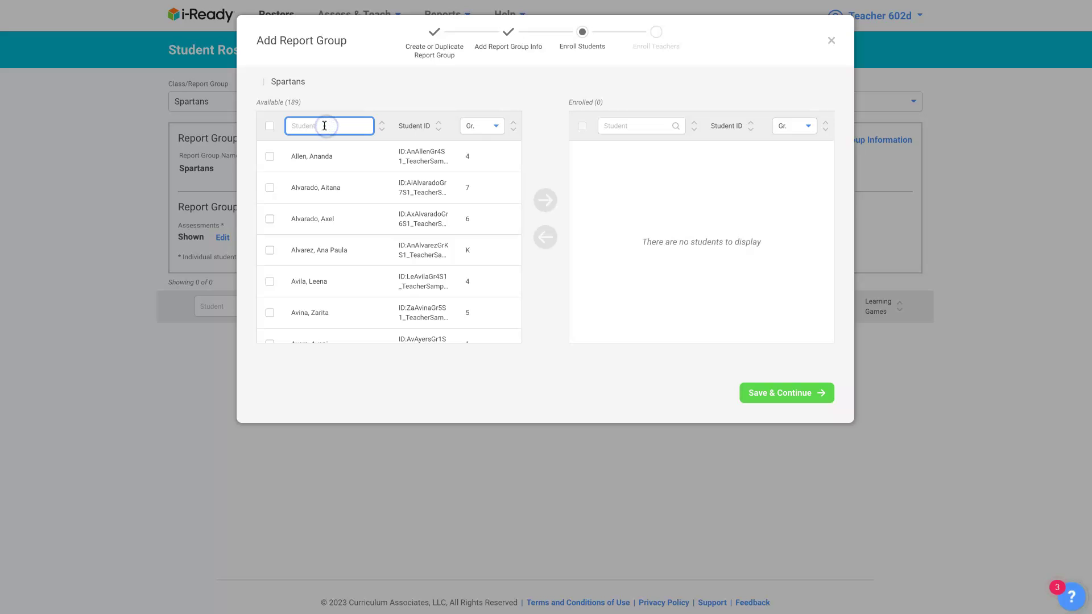
left_click(495, 126)
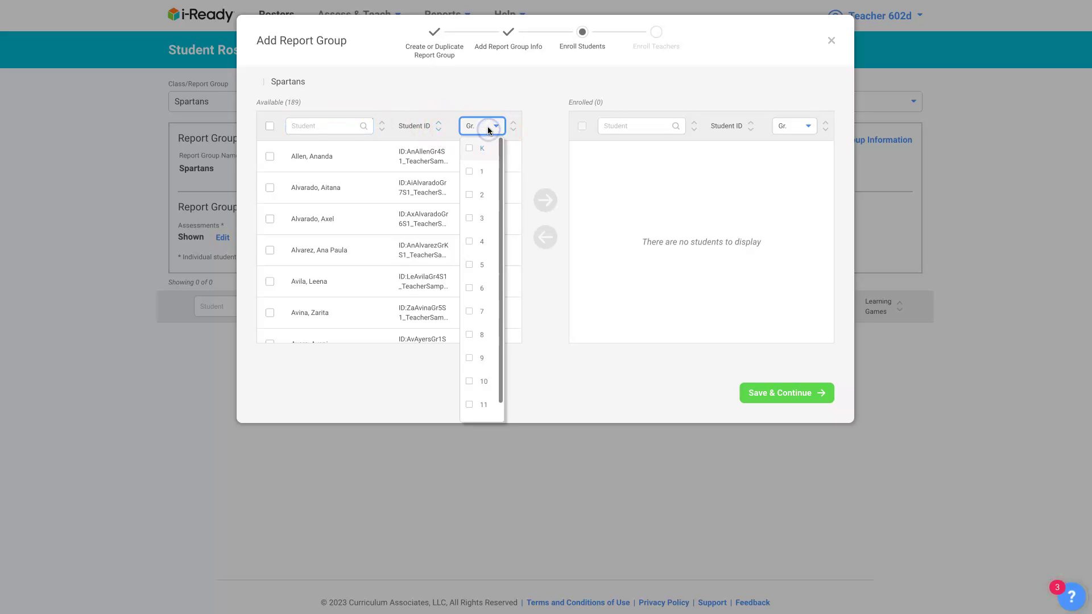
left_click(469, 218)
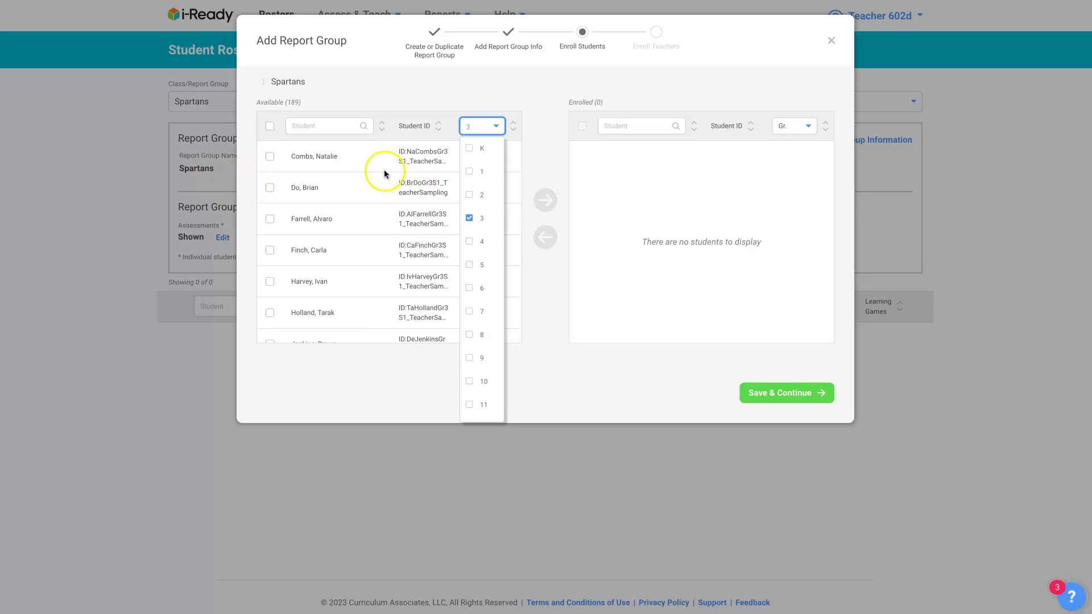
Step: Enroll four chosen grade 3 students into Spartans and save the enrollment
left_click(270, 127)
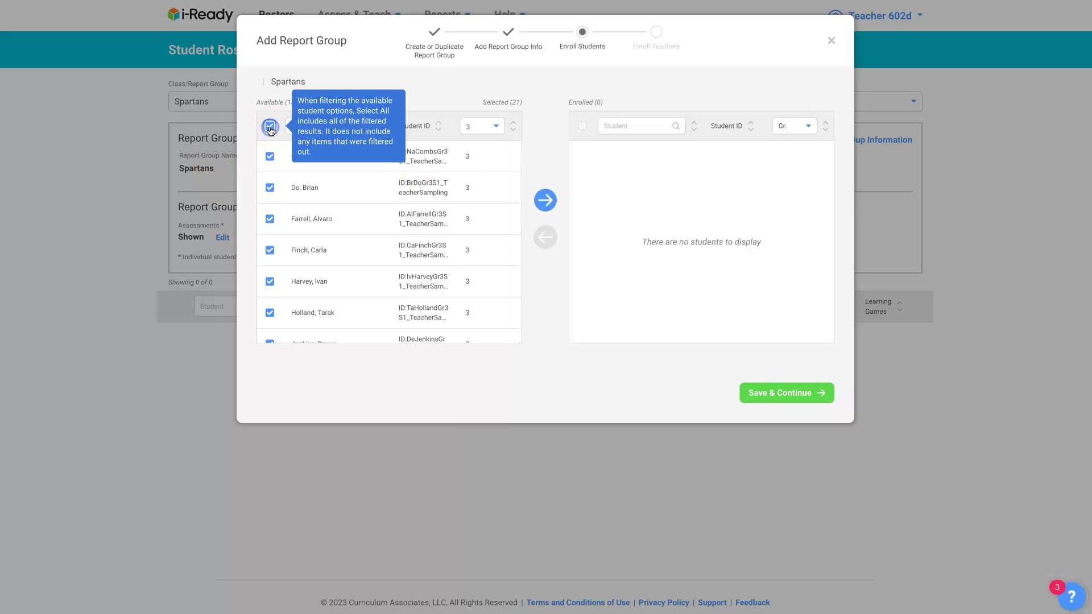
left_click(270, 126)
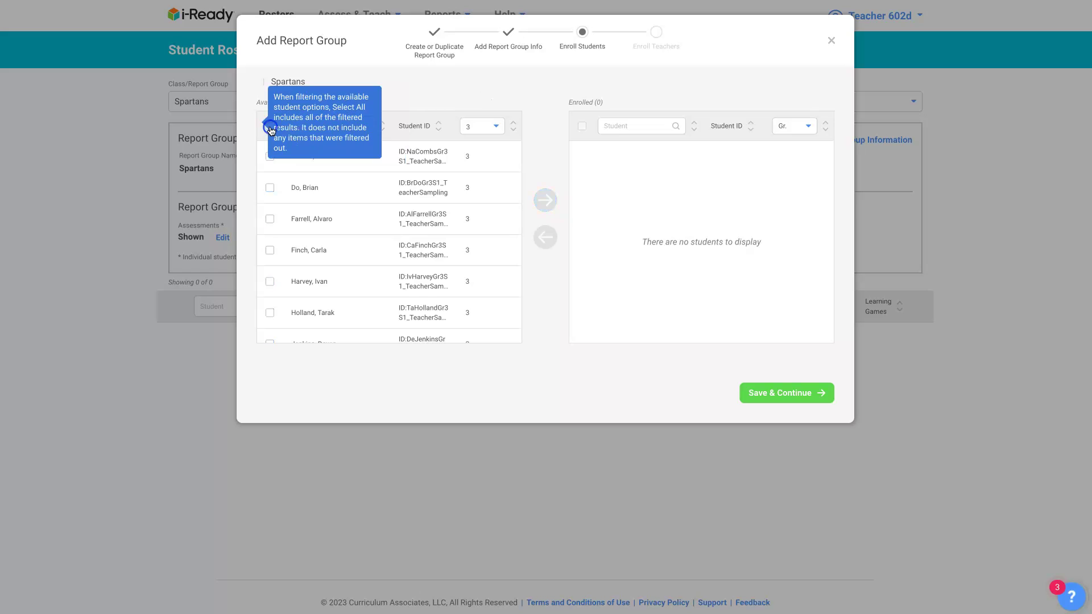
left_click(271, 220)
left_click(269, 250)
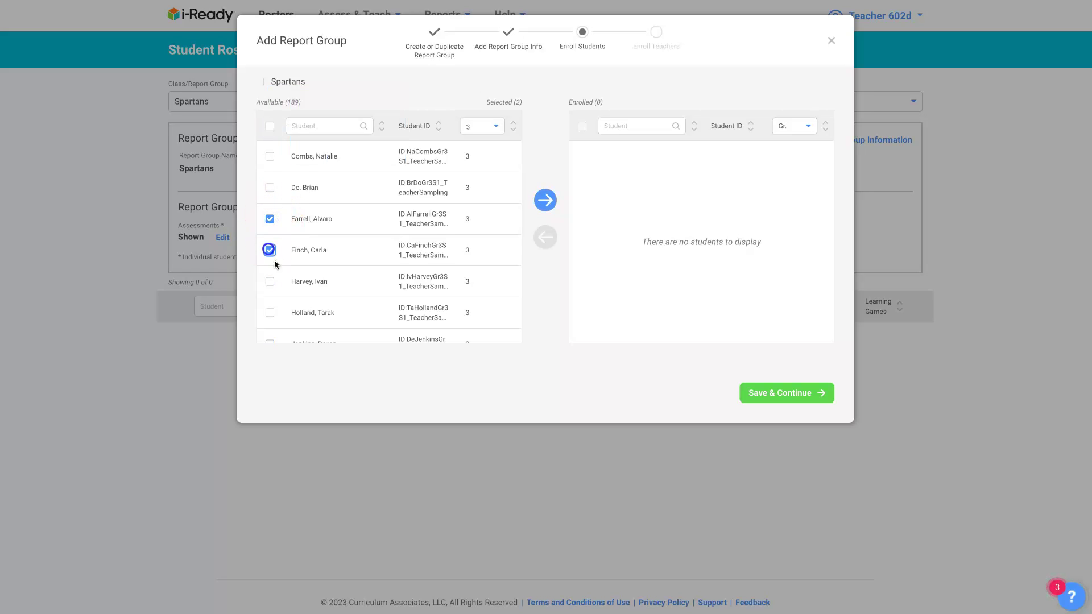
left_click(270, 312)
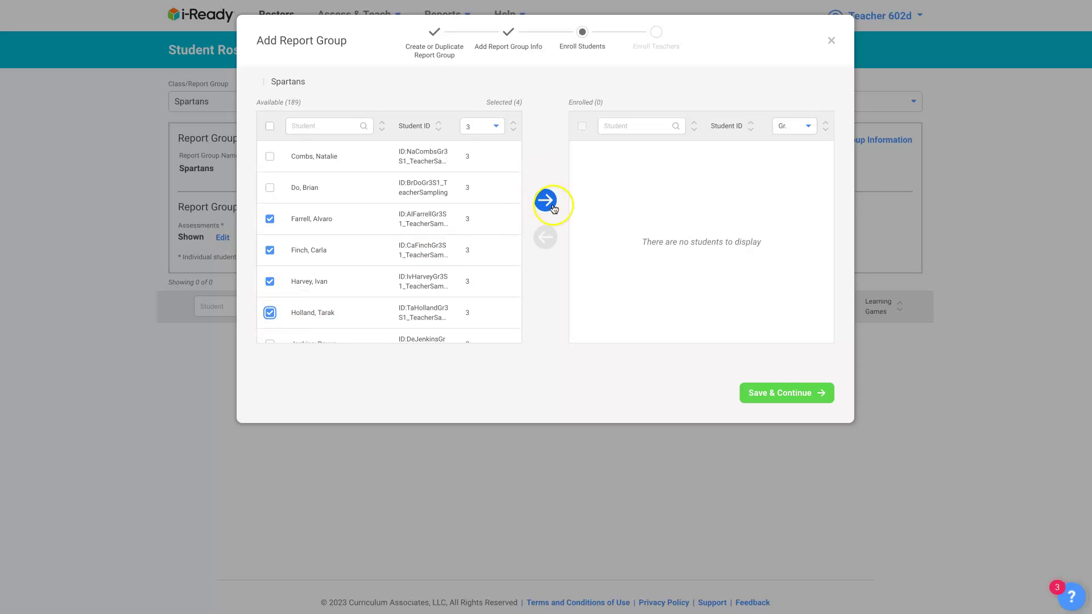
left_click(551, 205)
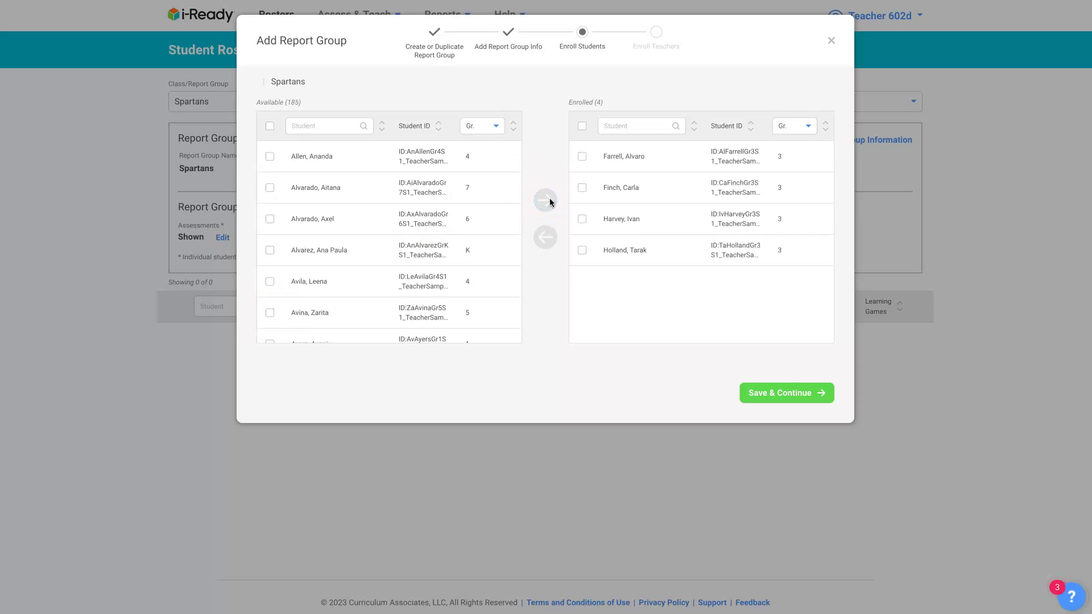
left_click(624, 166)
left_click(770, 395)
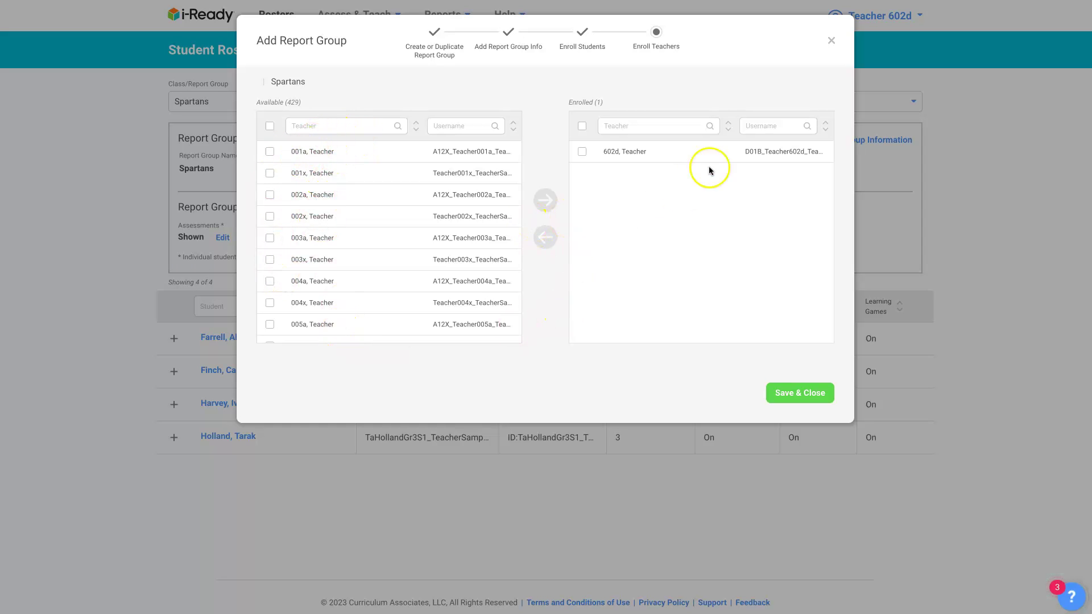
Step: Keep the current teacher enrolled and save and close the Spartans group
left_click(799, 395)
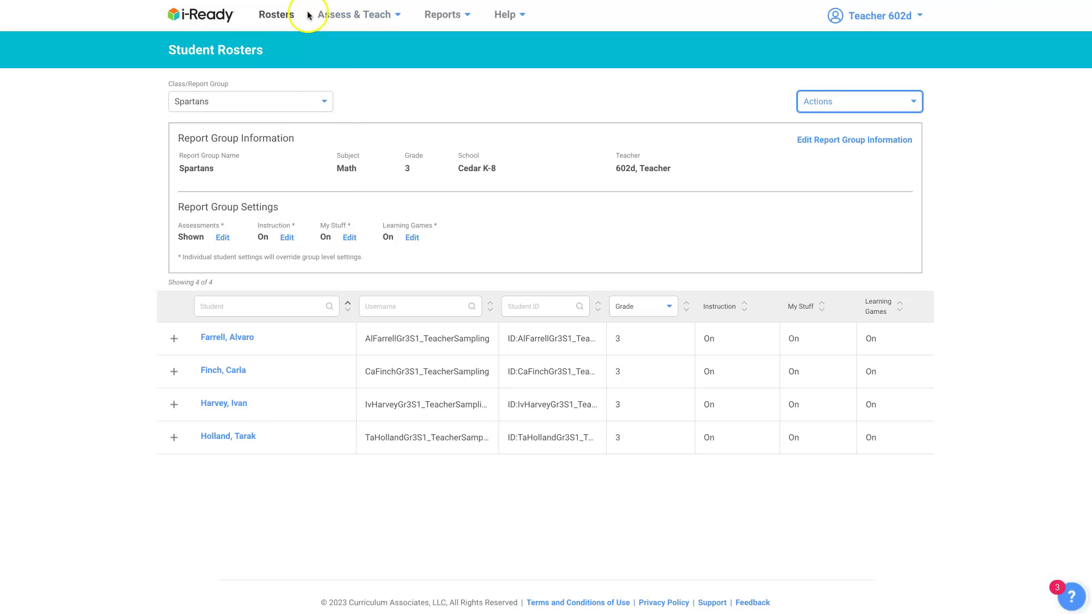
Step: Go to Math Personalized Instruction and scroll down to Preview or Assign Lessons
left_click(358, 14)
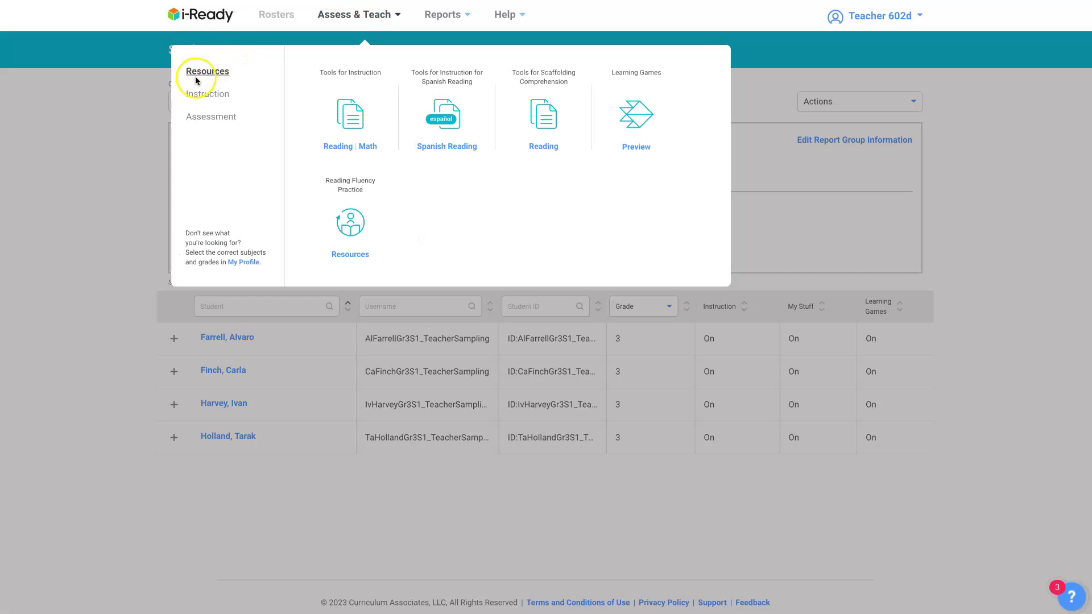
left_click(214, 93)
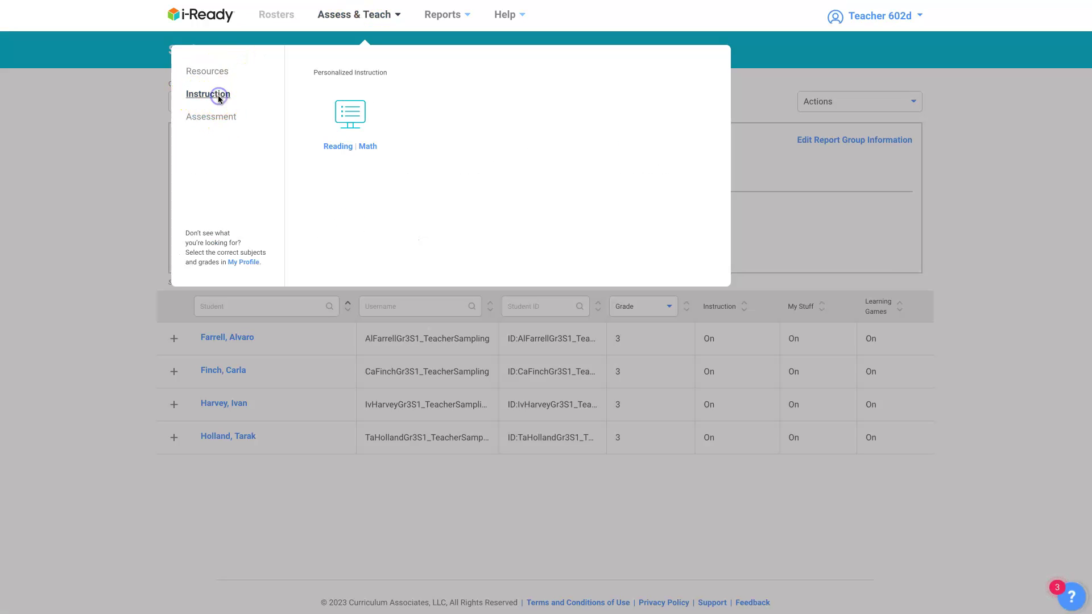
left_click(370, 146)
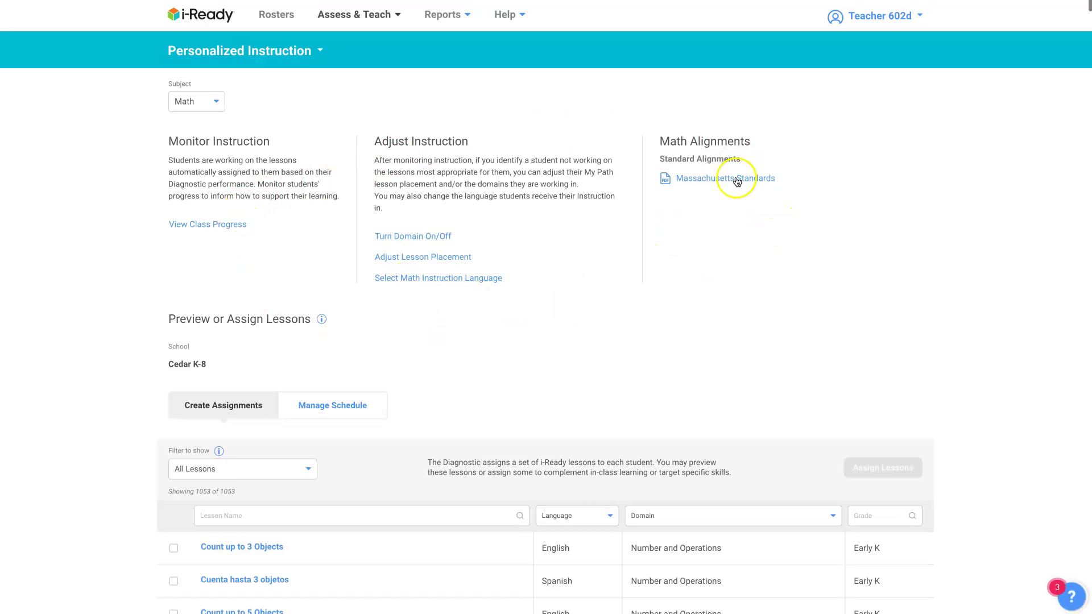
scroll(421, 352, "down", 2)
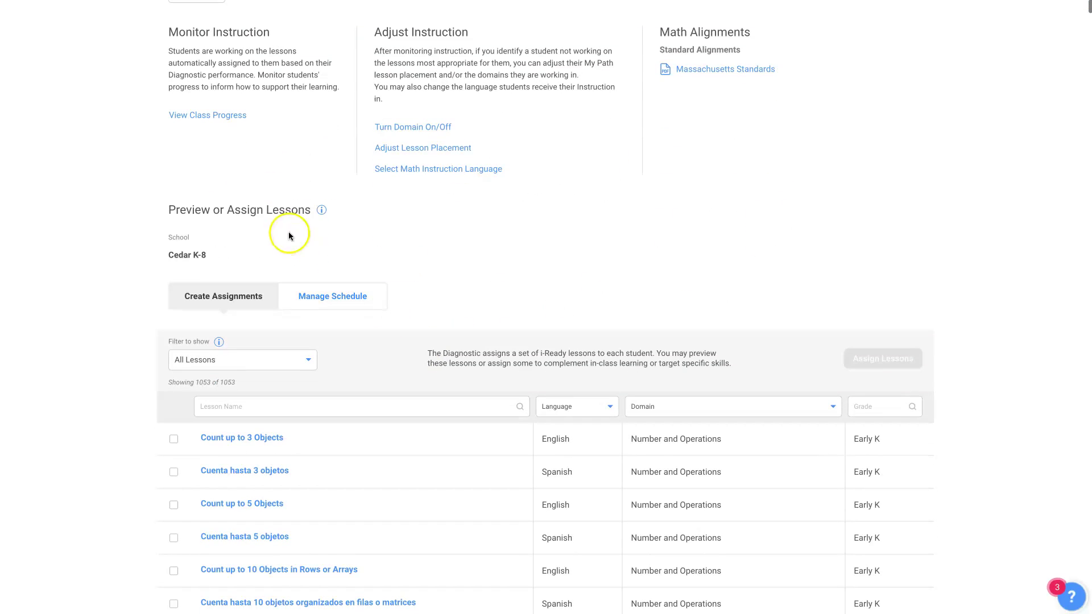
scroll(342, 330, "down", 3)
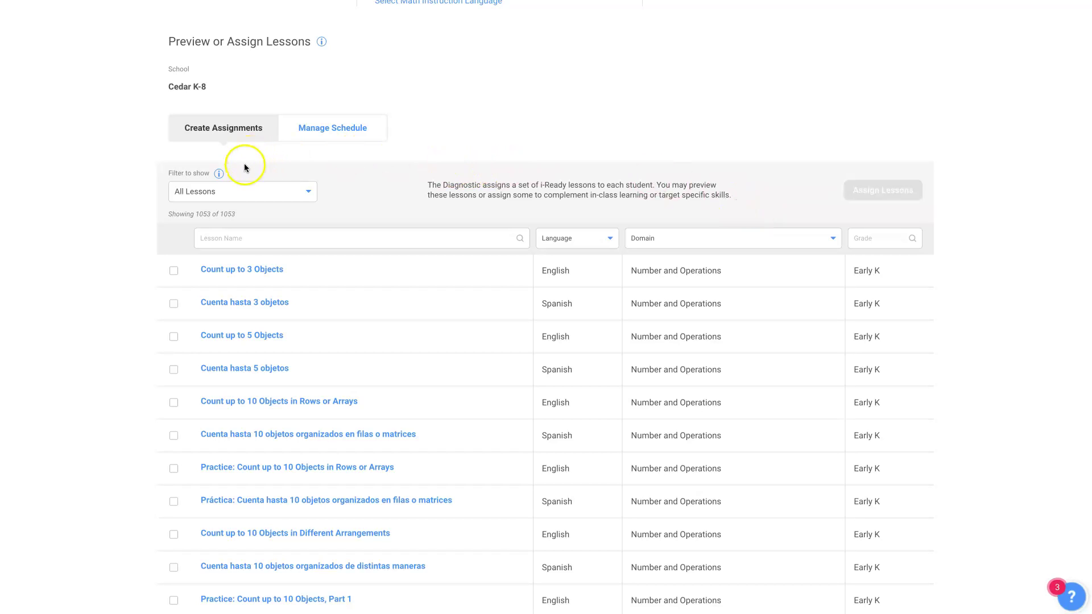
left_click(272, 194)
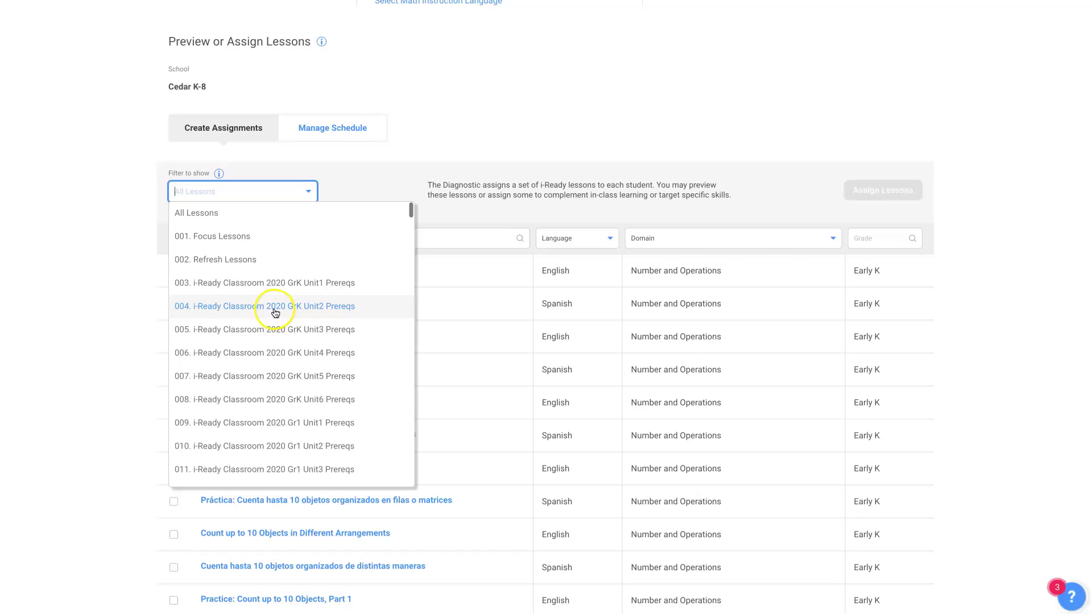
scroll(275, 313, "down", 5)
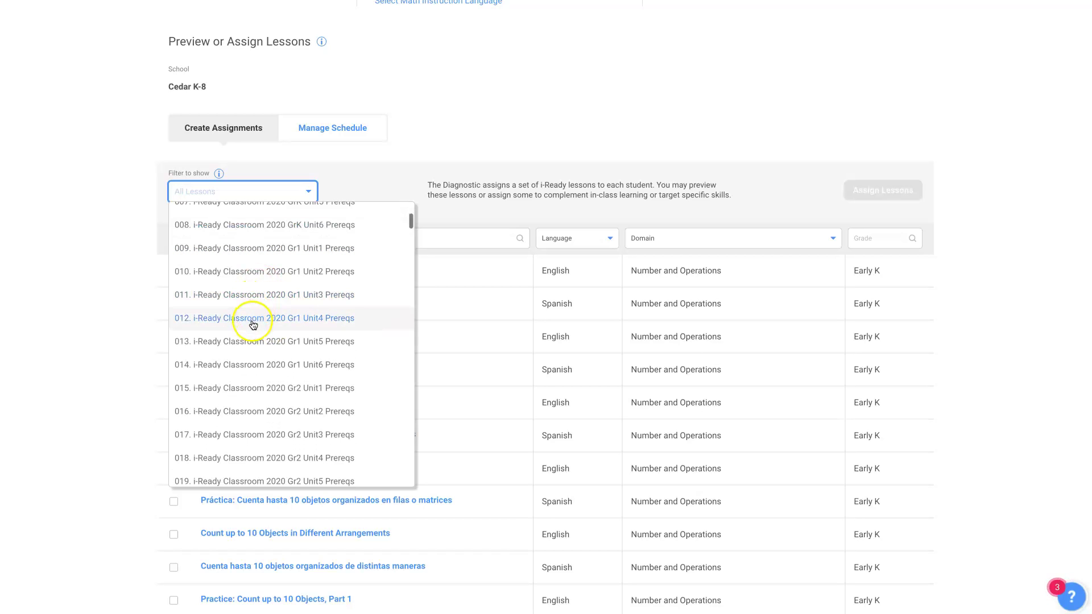
scroll(256, 324, "down", 20)
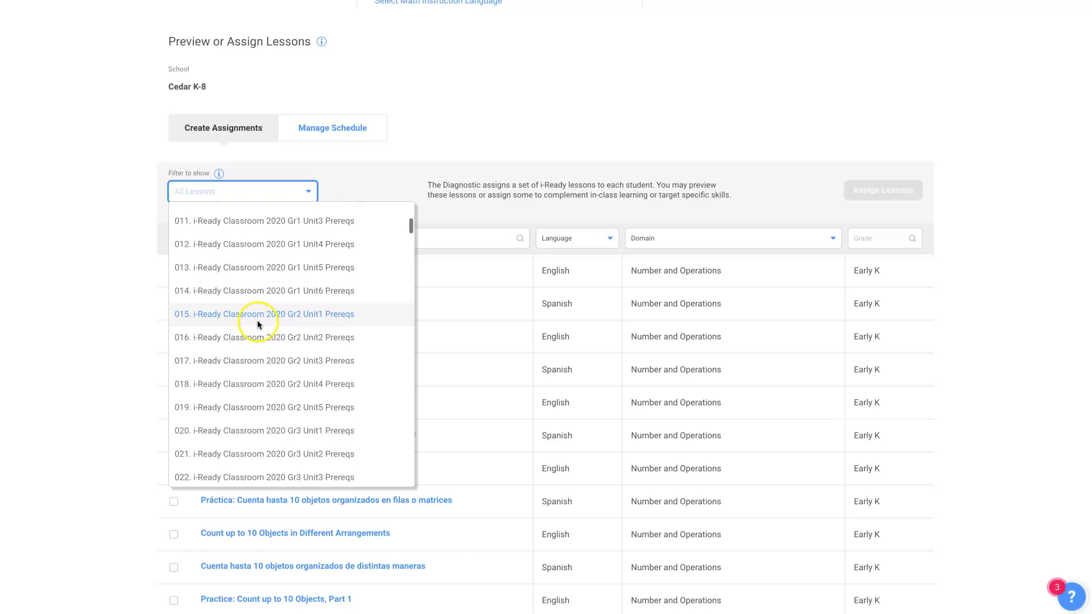
scroll(261, 325, "down", 20)
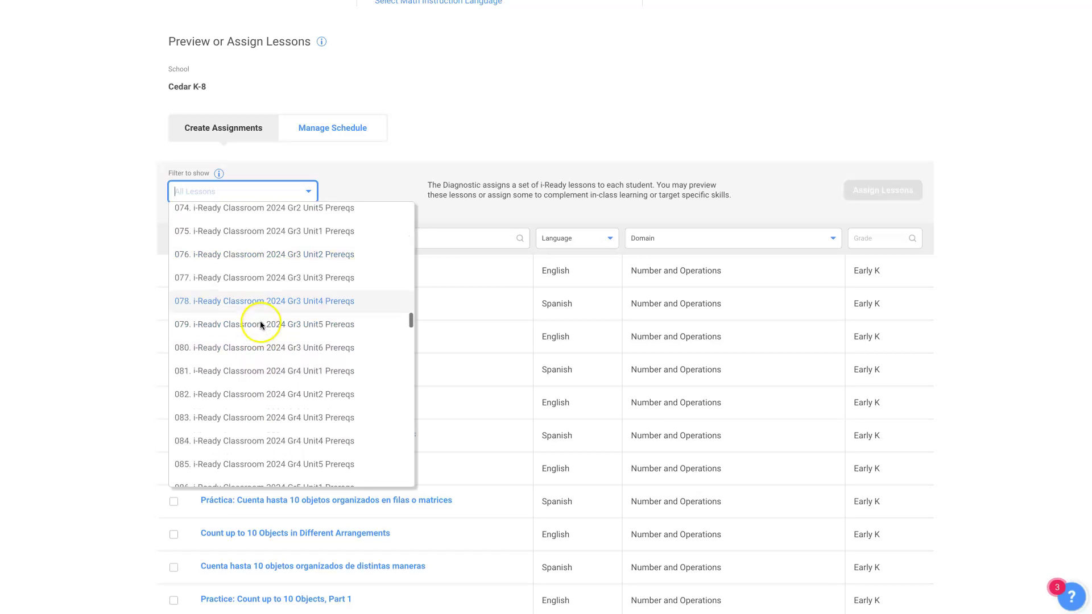
scroll(262, 326, "down", 5)
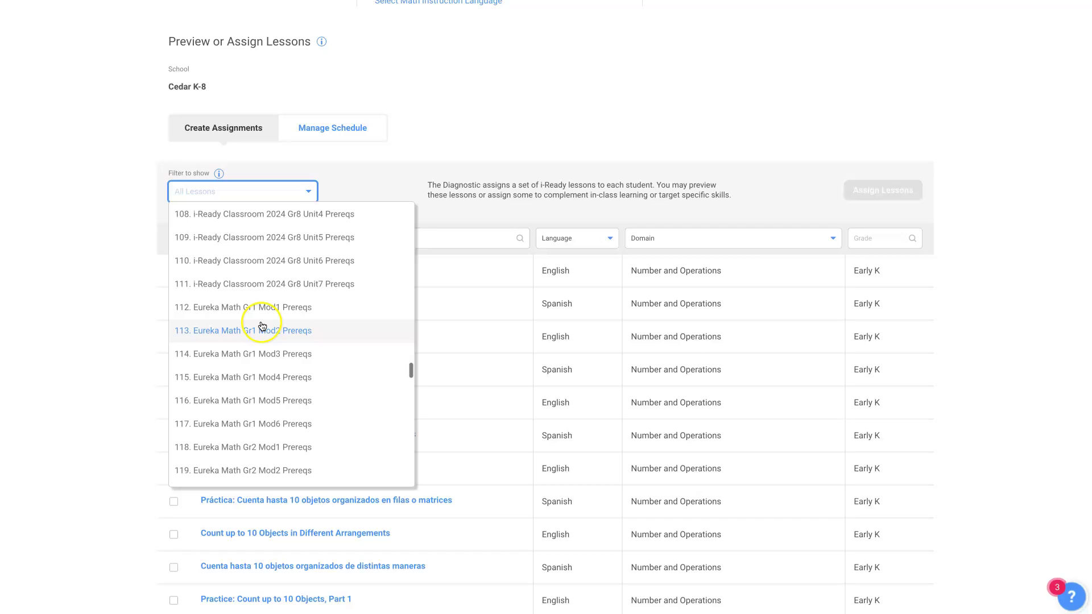
scroll(263, 331, "down", 3)
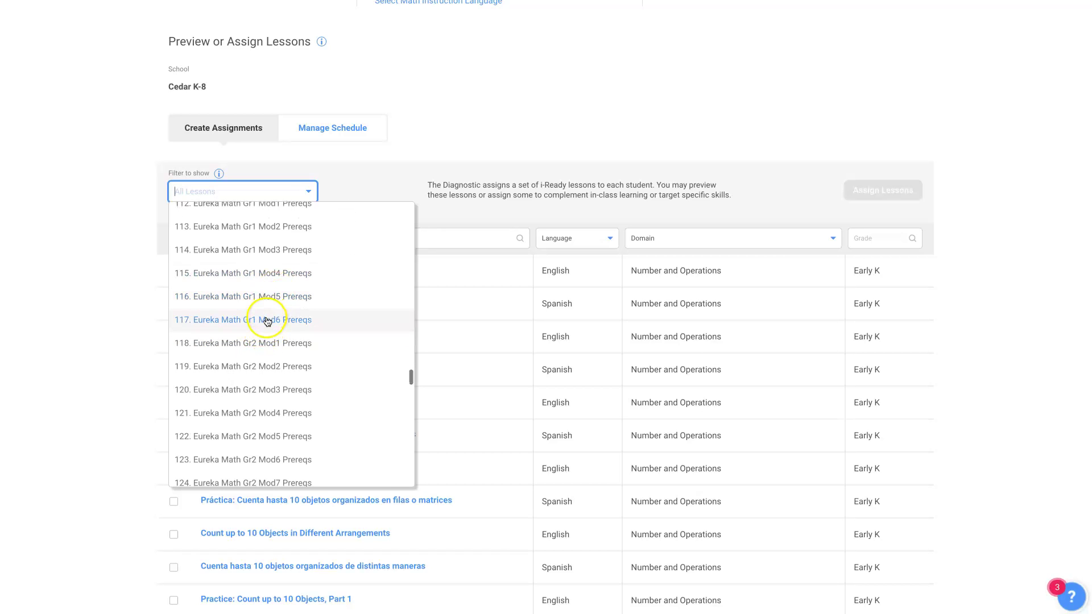
scroll(267, 341, "down", 5)
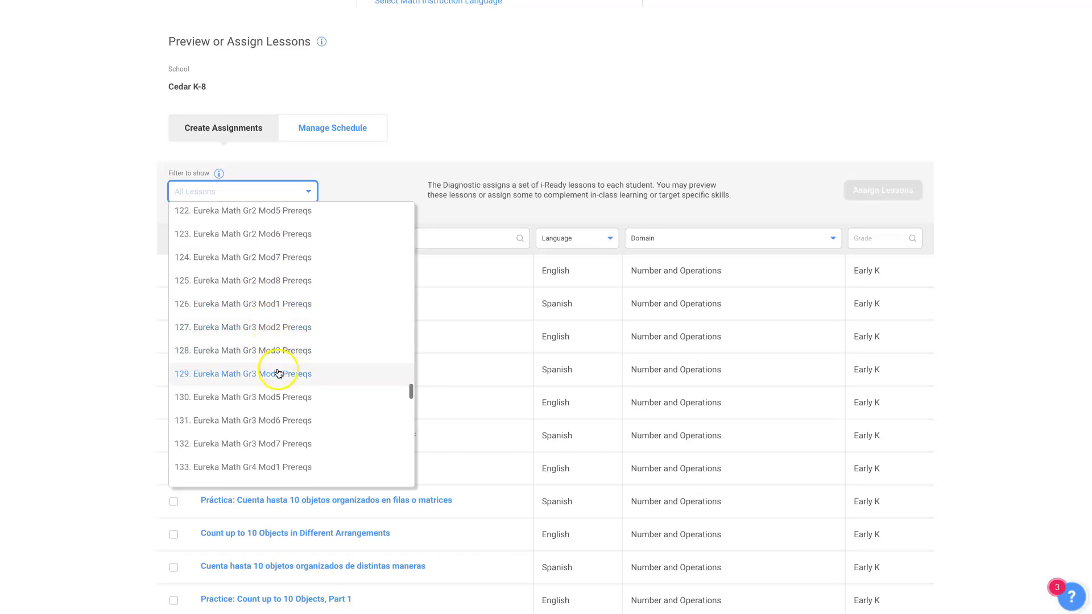
scroll(276, 358, "down", 1)
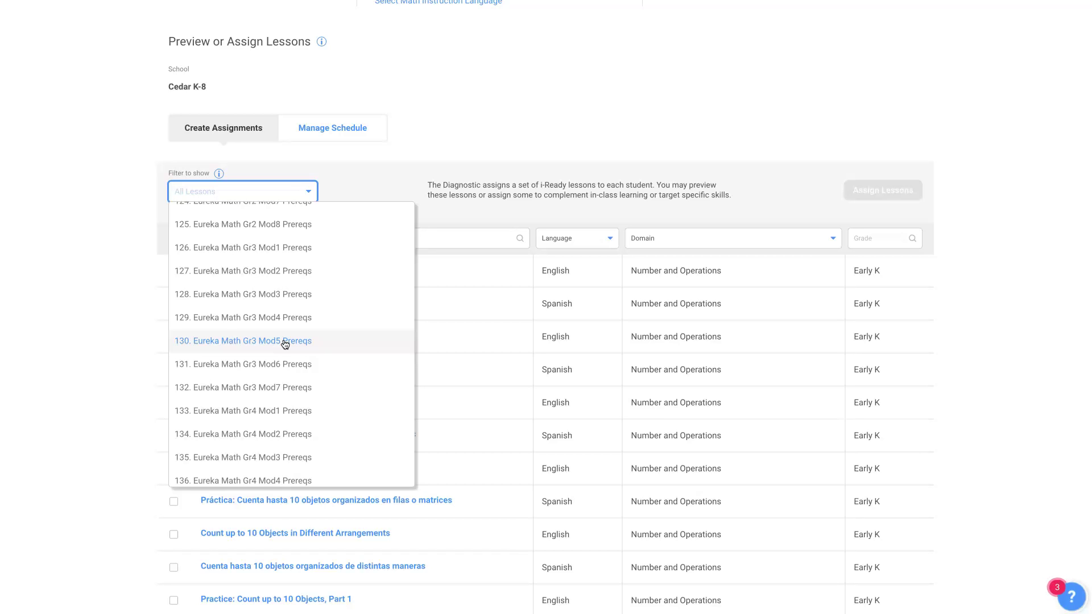
scroll(354, 273, "up", 1)
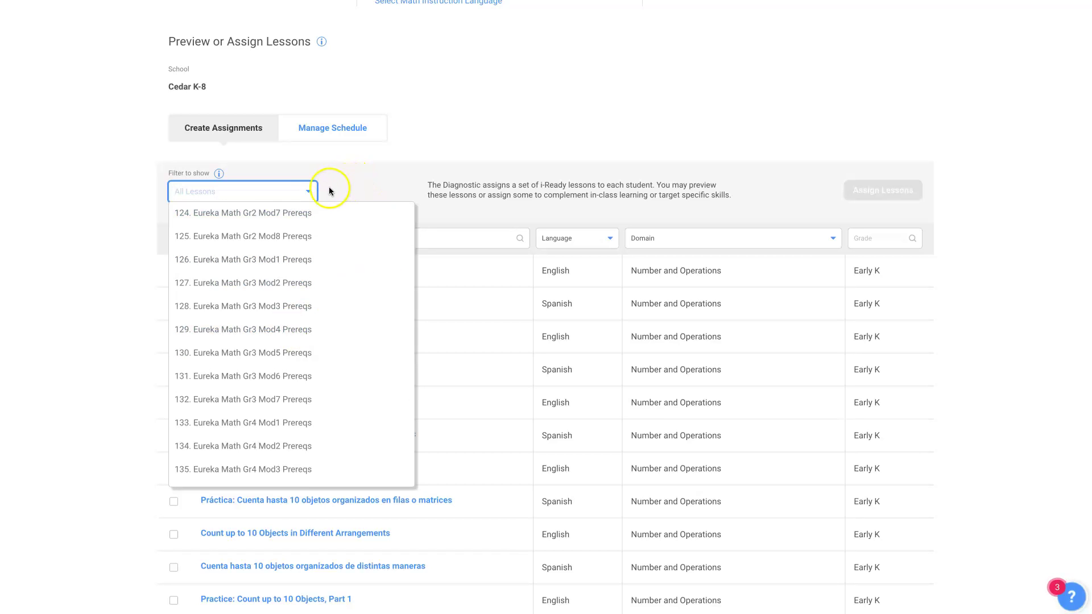
scroll(298, 227, "up", 20)
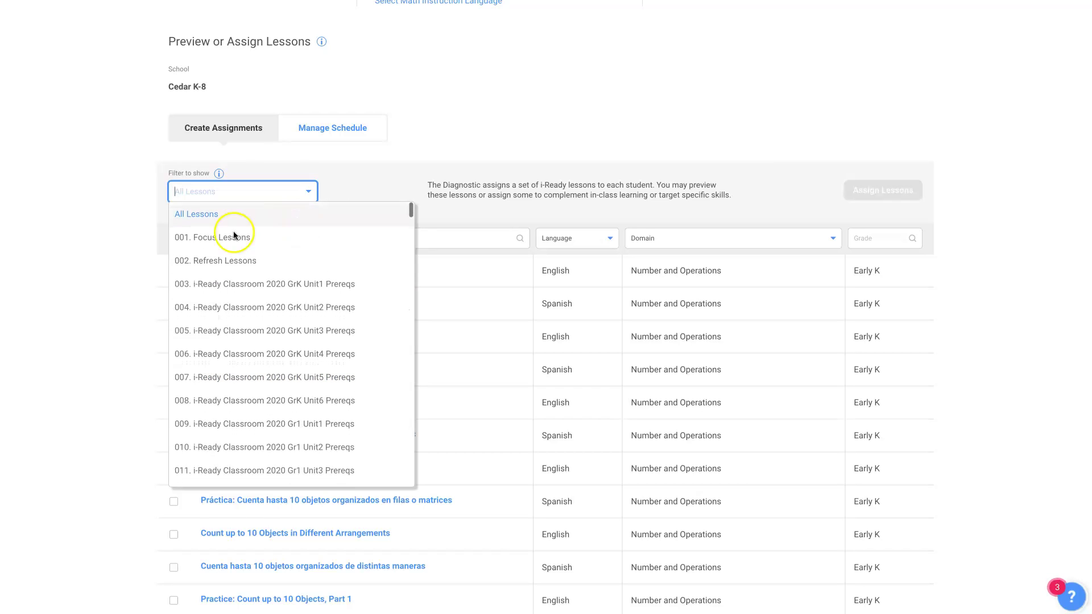
left_click(197, 215)
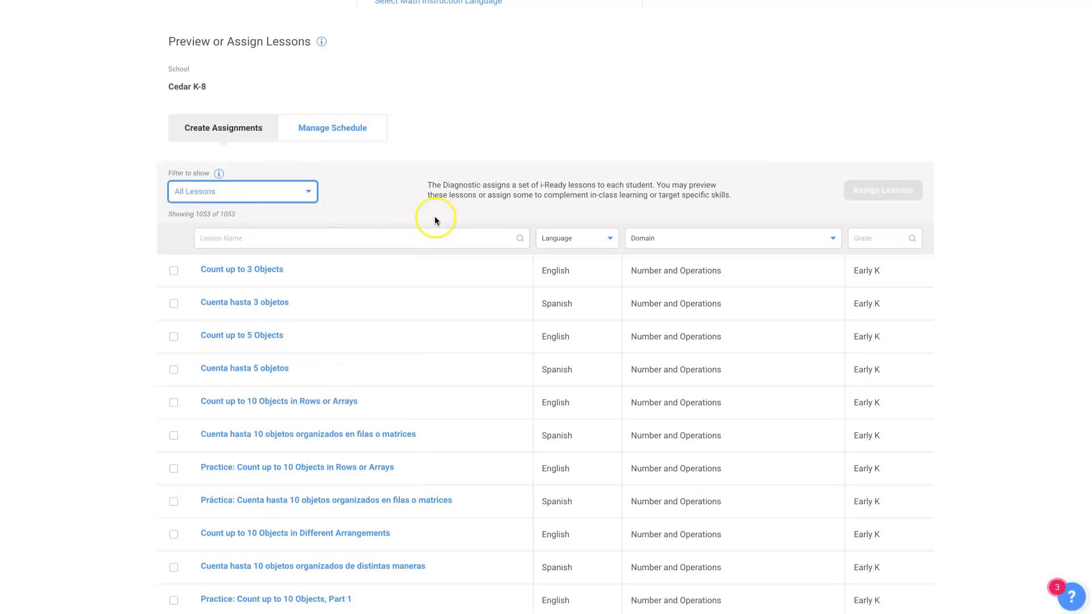
Step: Filter the lessons to Grade 3, lesson name 'frac', and English language
left_click(893, 238)
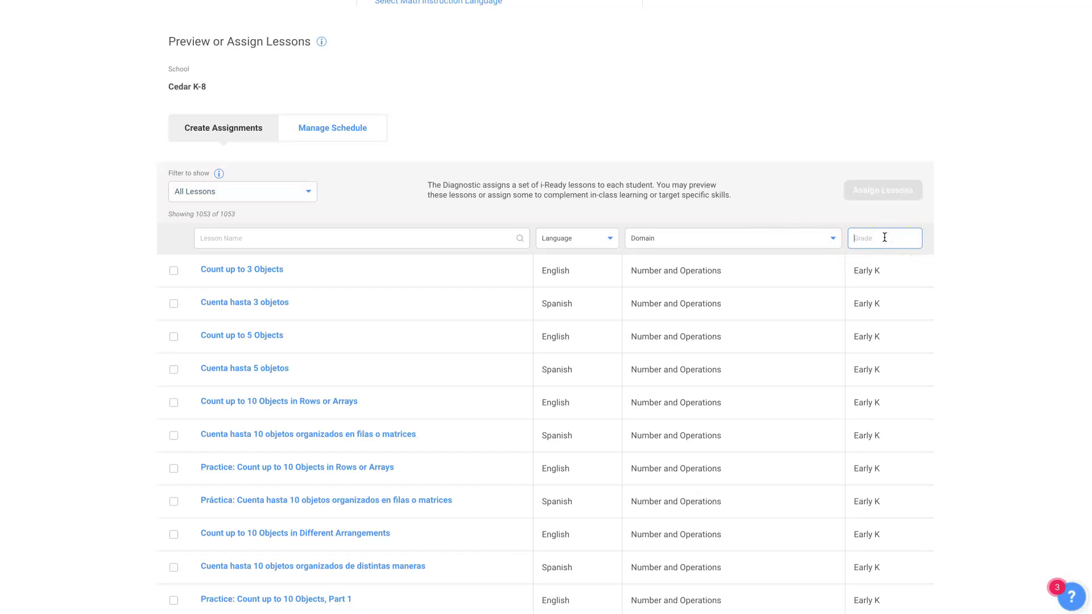
left_click(892, 247)
type("3")
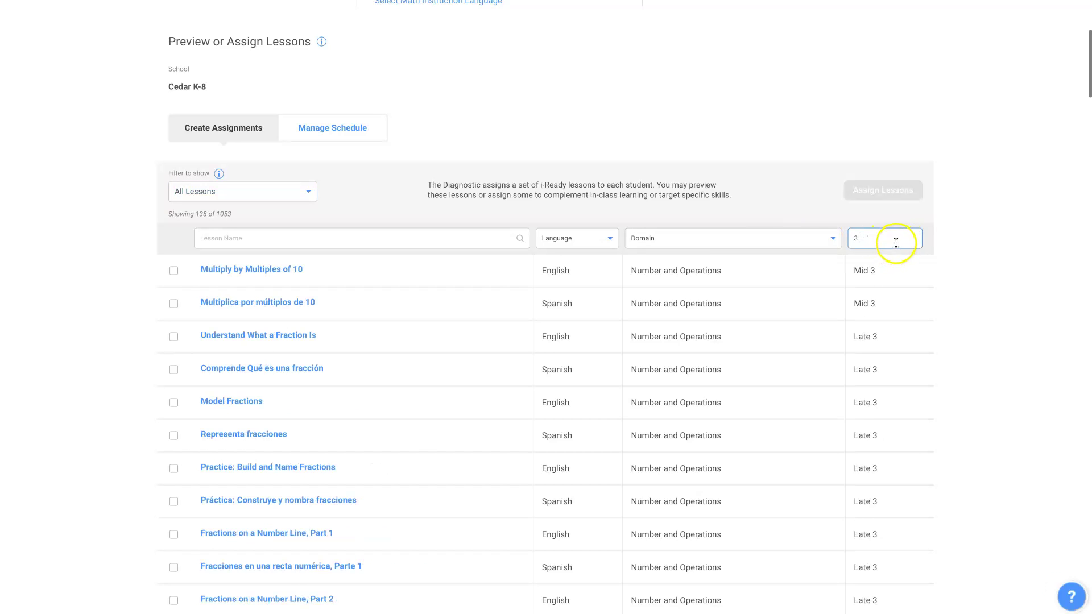
left_click(422, 241)
type("frac")
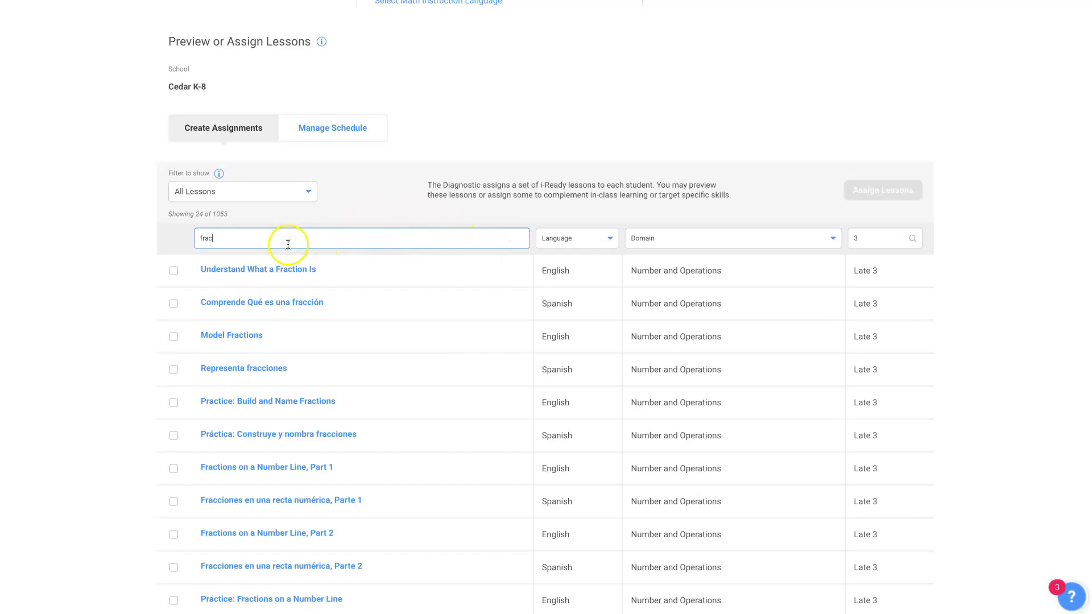
left_click(590, 239)
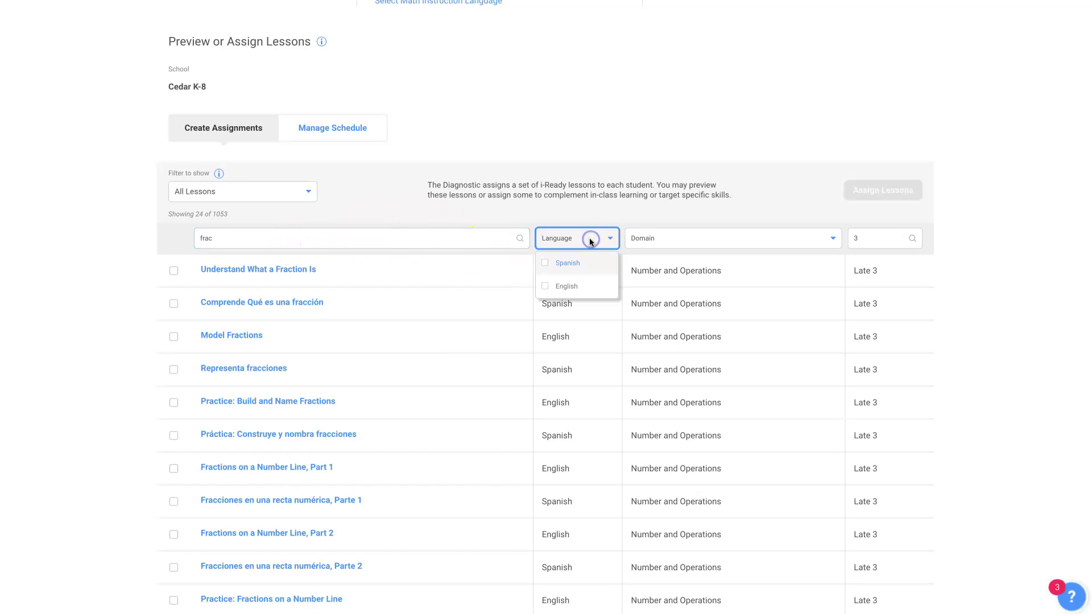
left_click(545, 287)
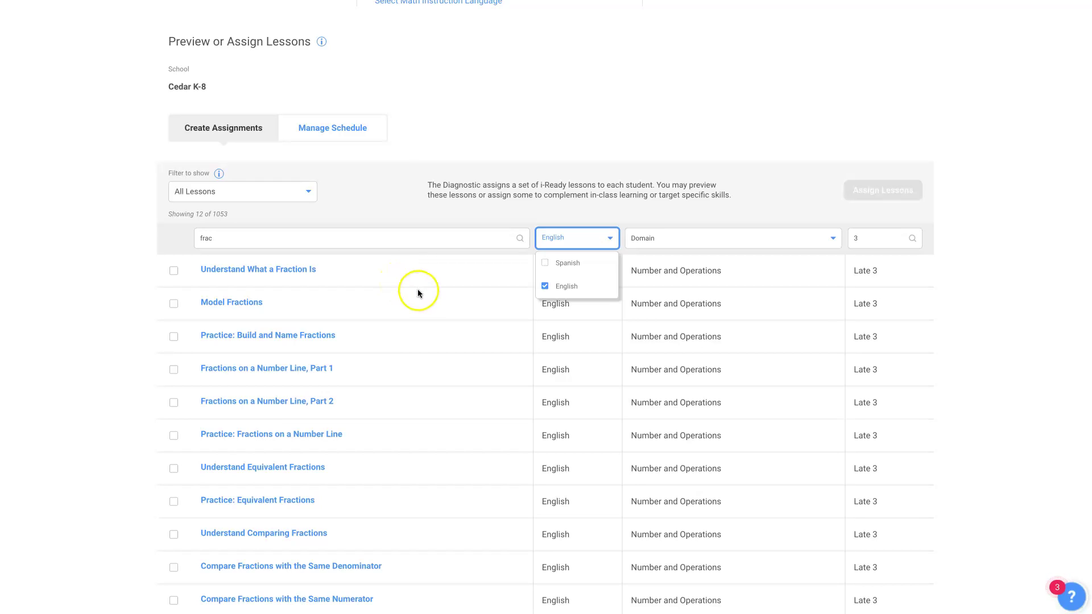
Step: Select Understand What a Fraction Is, Model Fractions, and Practice: Build and Name Fractions
left_click(174, 271)
left_click(174, 304)
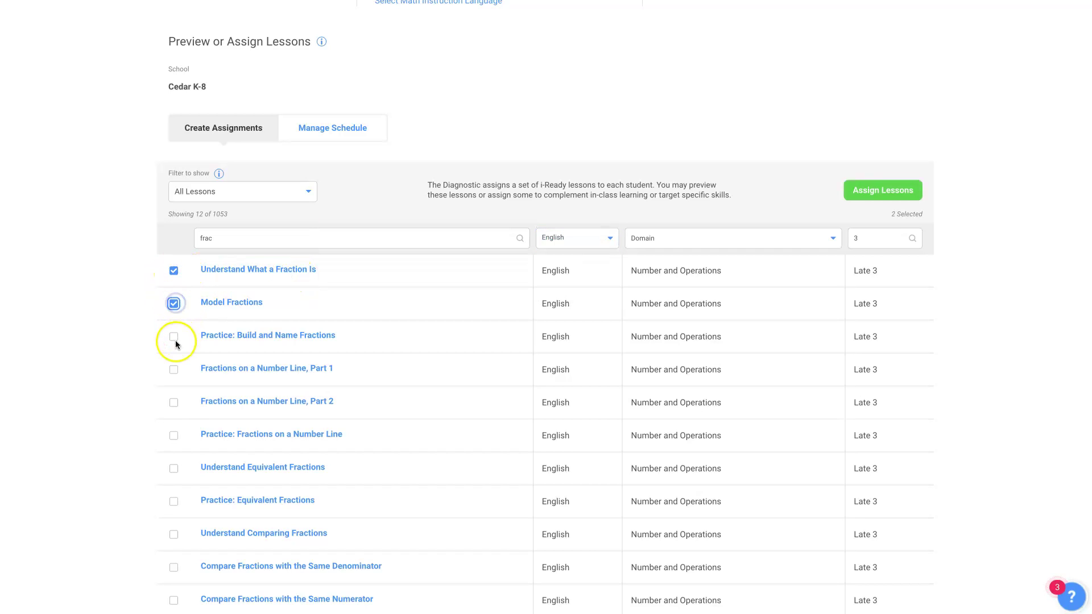
left_click(174, 338)
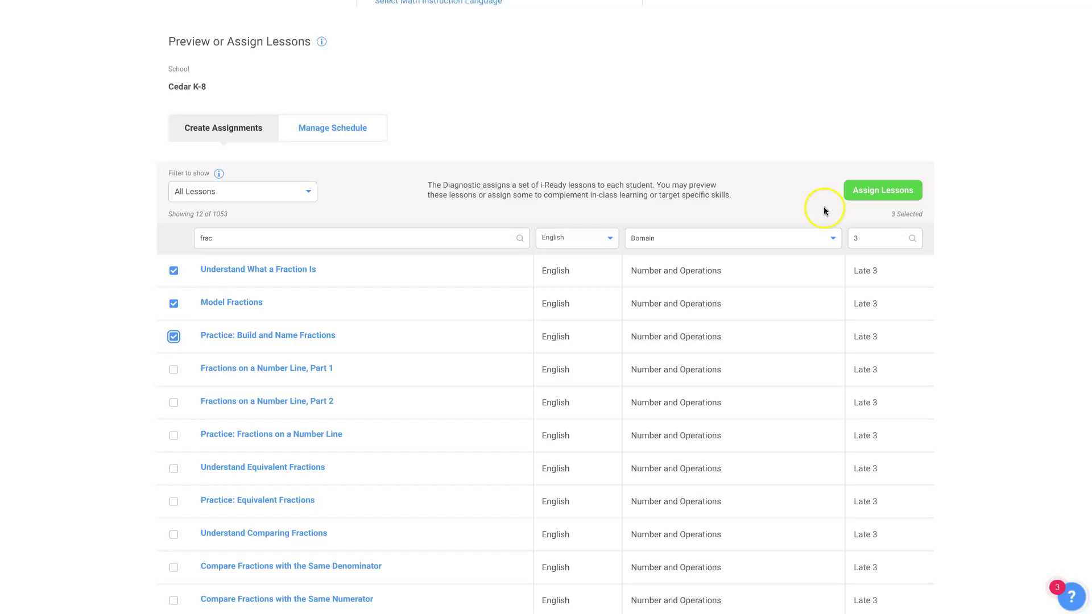
Step: Start assigning the three selected lessons to classes or report groups
left_click(870, 192)
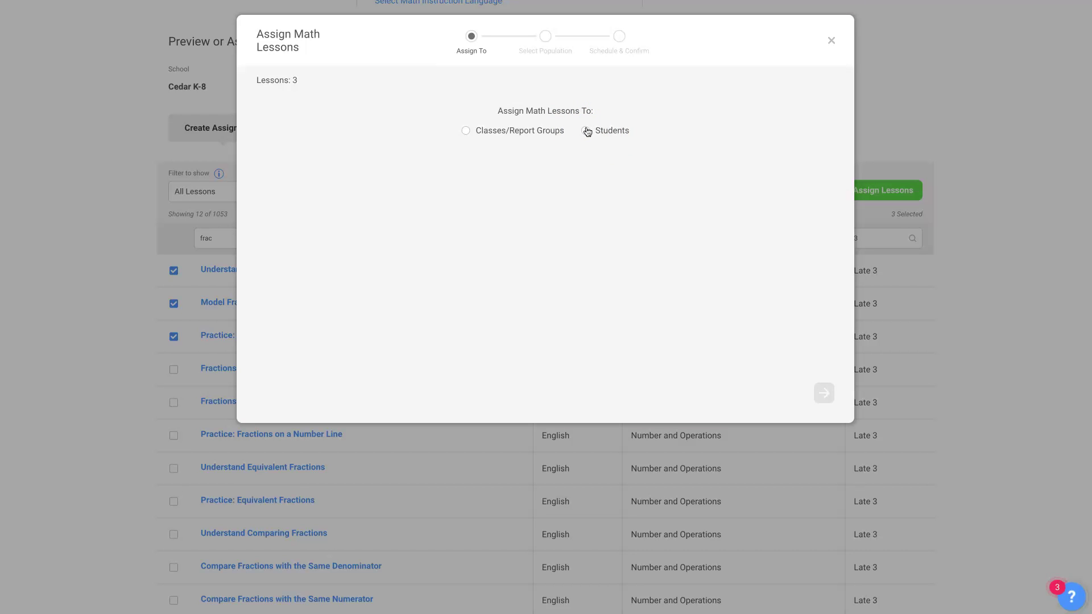
left_click(466, 132)
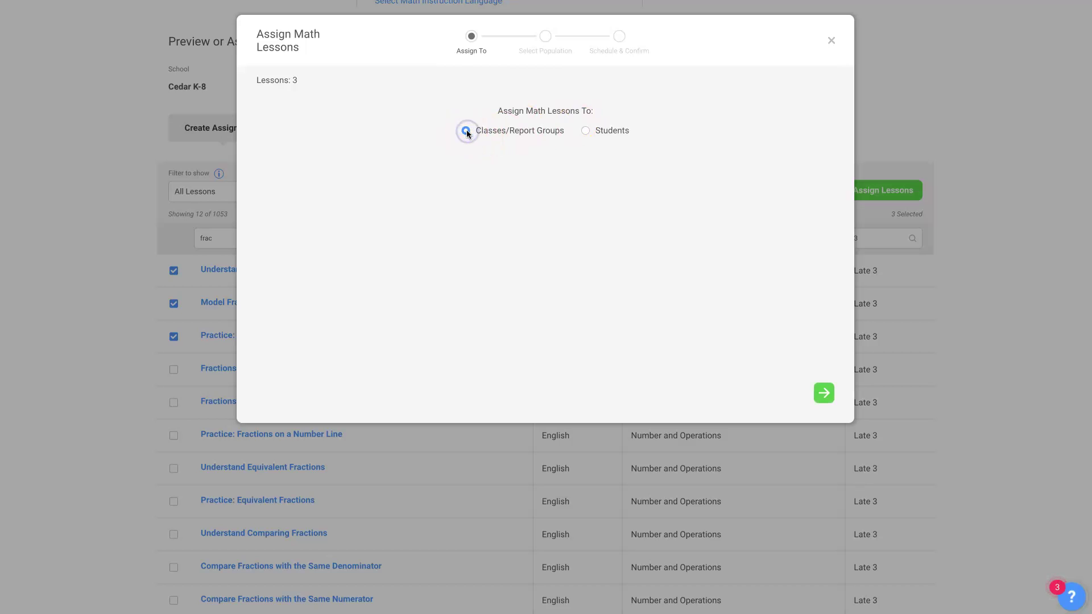
left_click(824, 394)
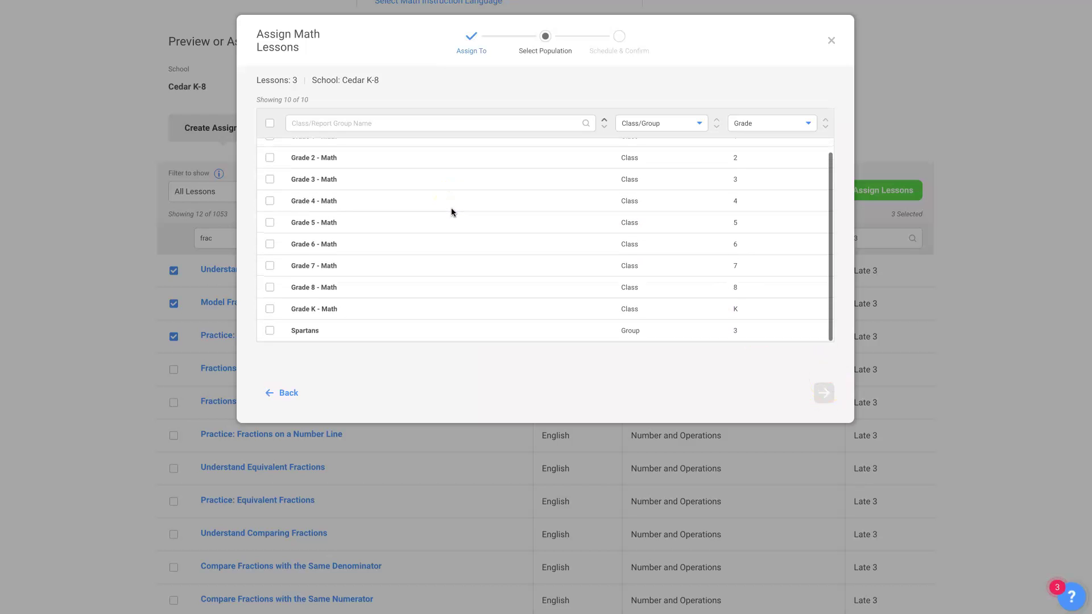
Step: Choose the Spartans report group as the recipients and continue to Schedule & Confirm
scroll(452, 213, "down", 1)
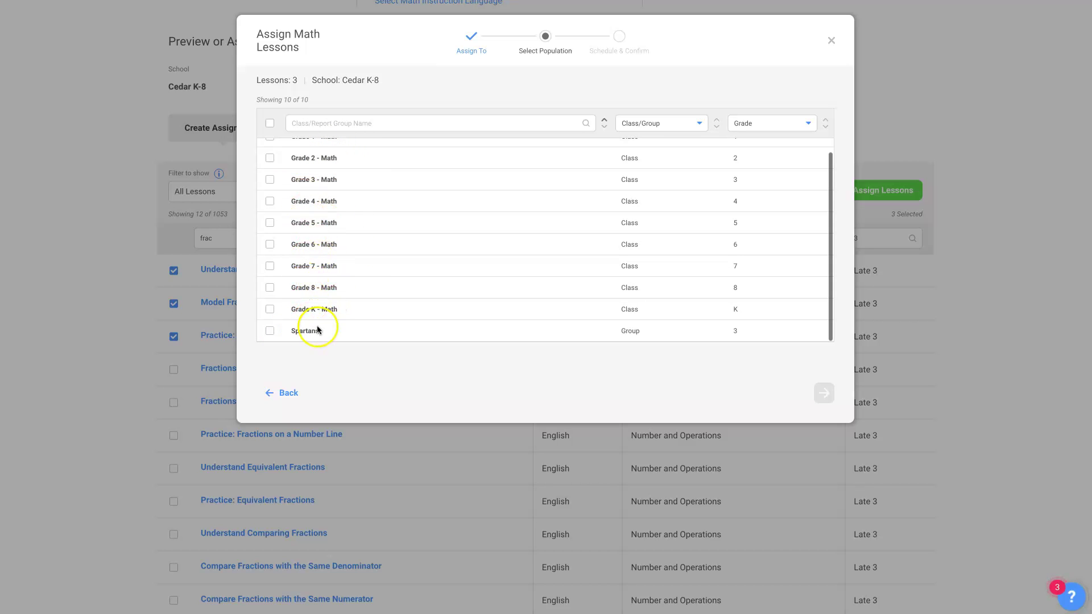
left_click(271, 333)
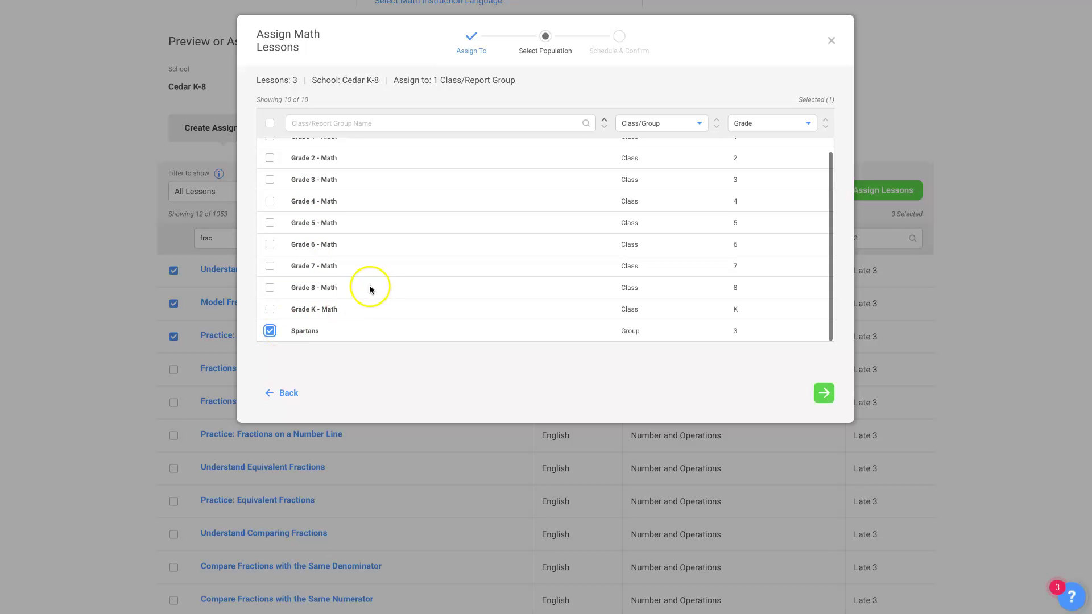
scroll(365, 284, "up", 1)
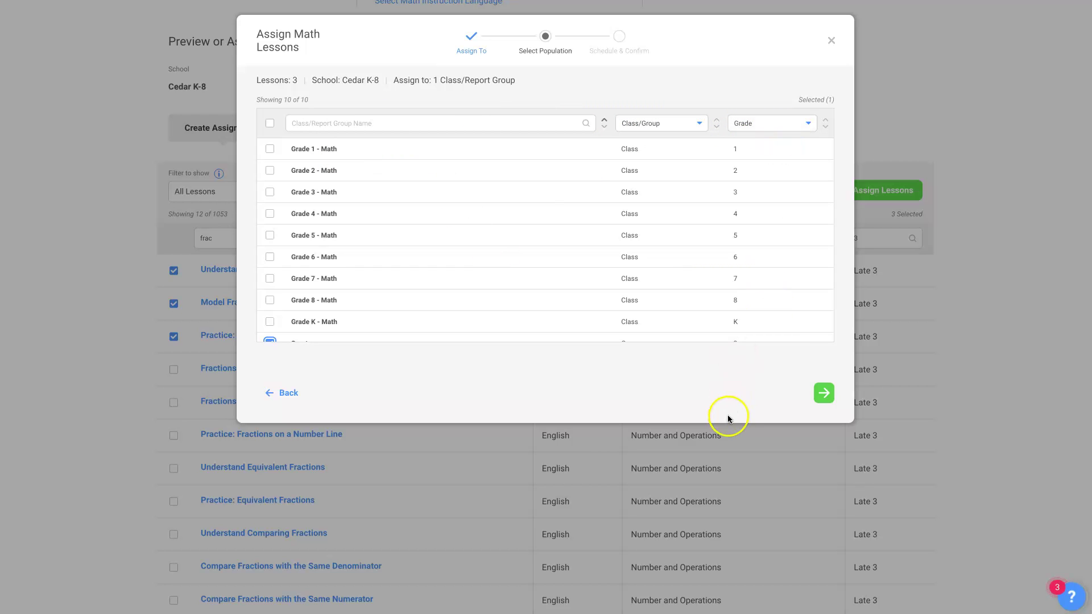
scroll(552, 266, "down", 1)
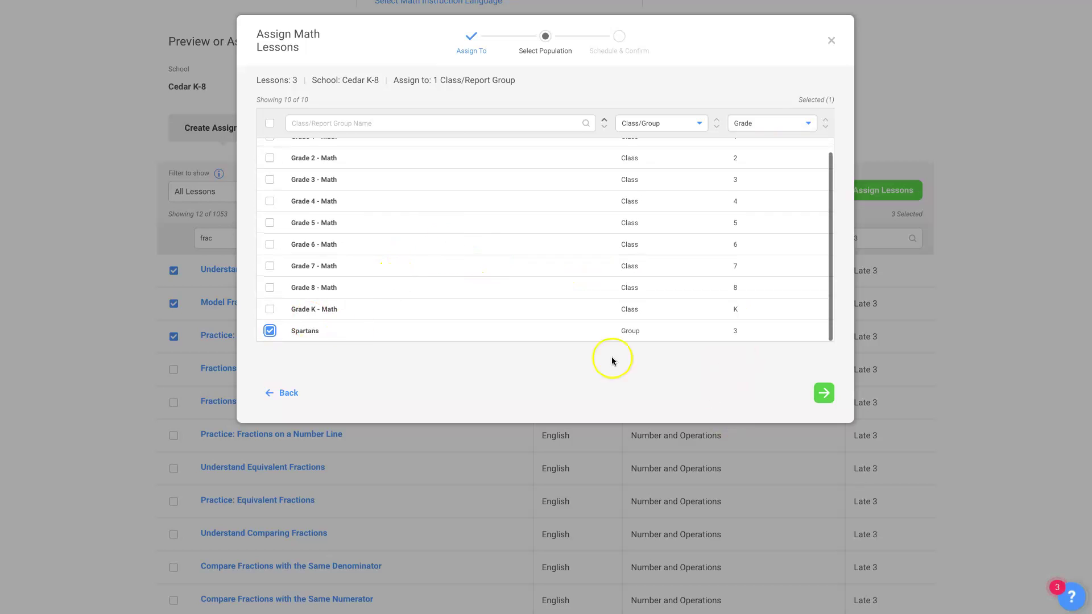
left_click(824, 393)
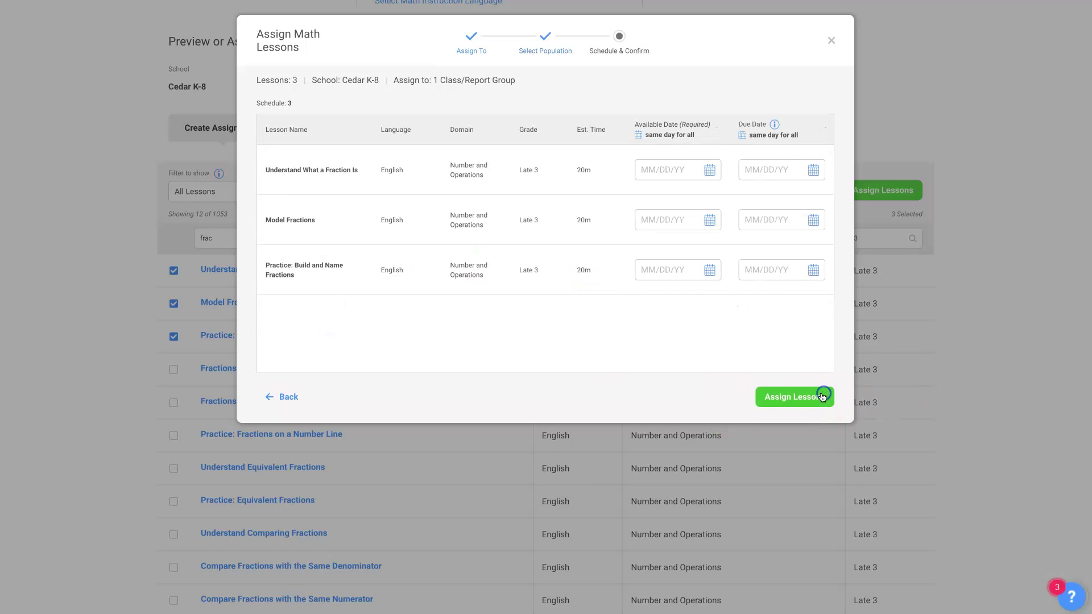
Step: Give the three lessons available dates 12/22/23, 12/27/23 and 12/31/23, then assign them
left_click(682, 135)
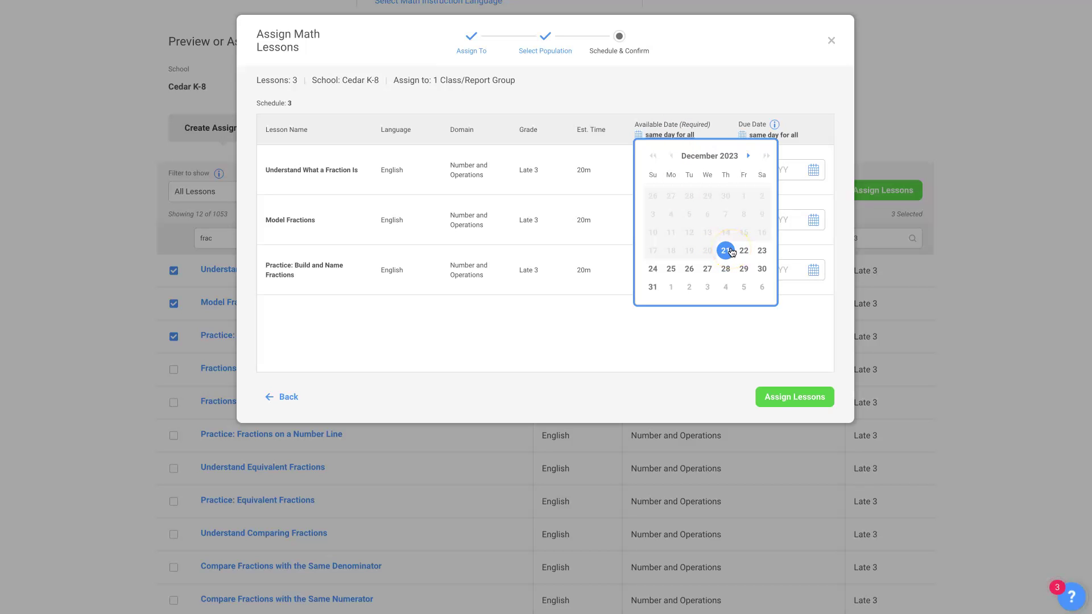
left_click(587, 312)
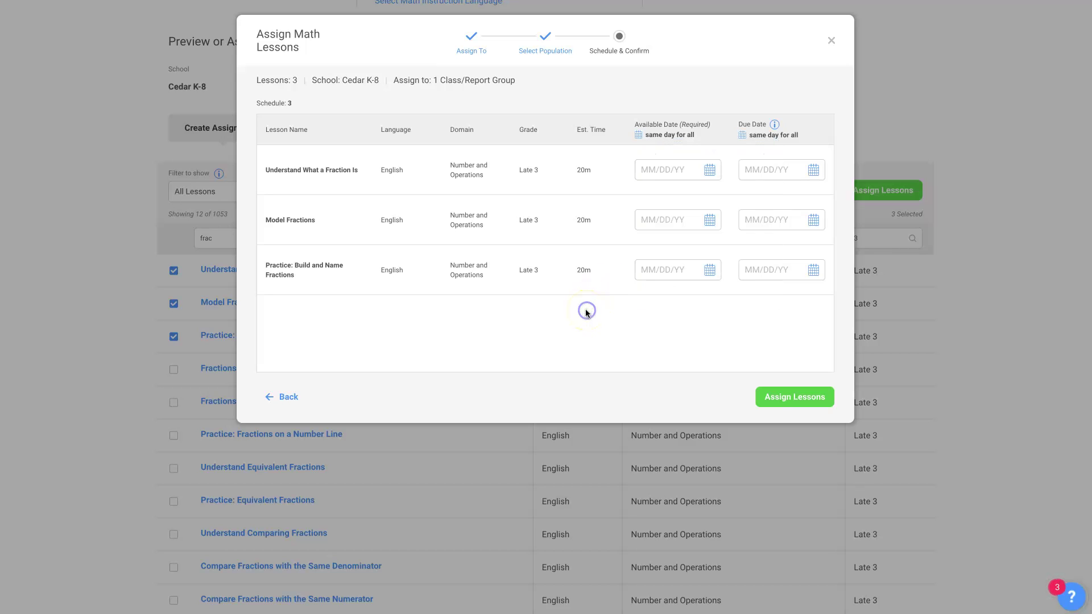
left_click(676, 171)
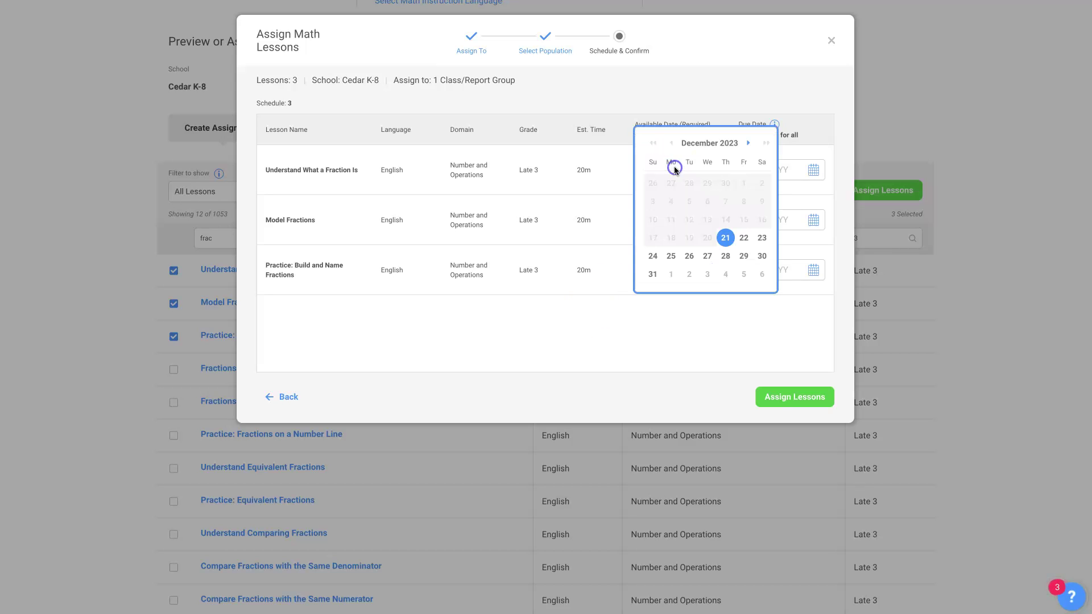
left_click(744, 238)
left_click(683, 220)
left_click(707, 256)
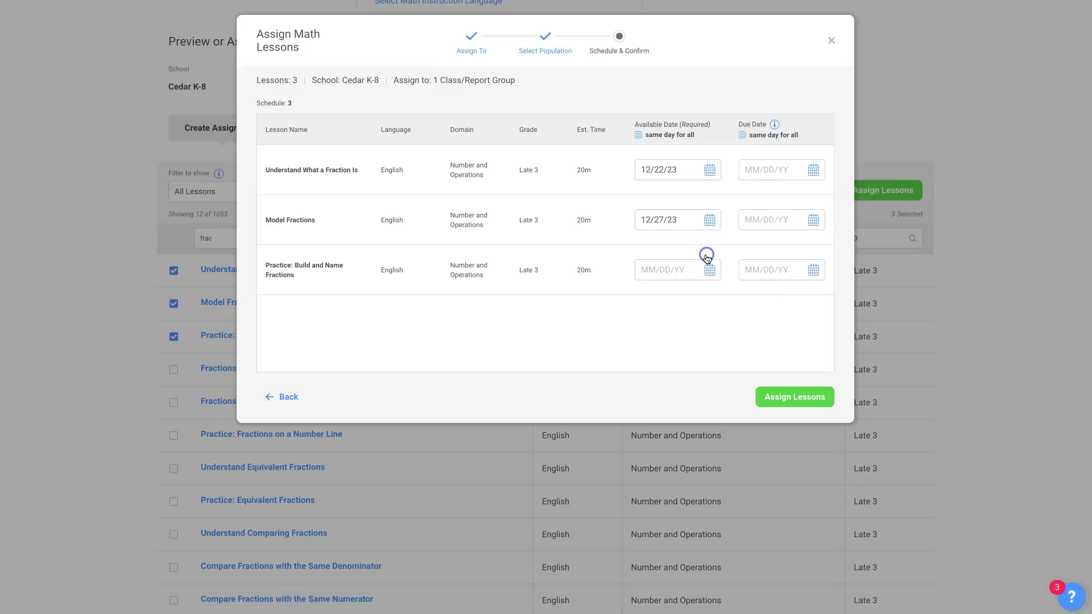
left_click(685, 271)
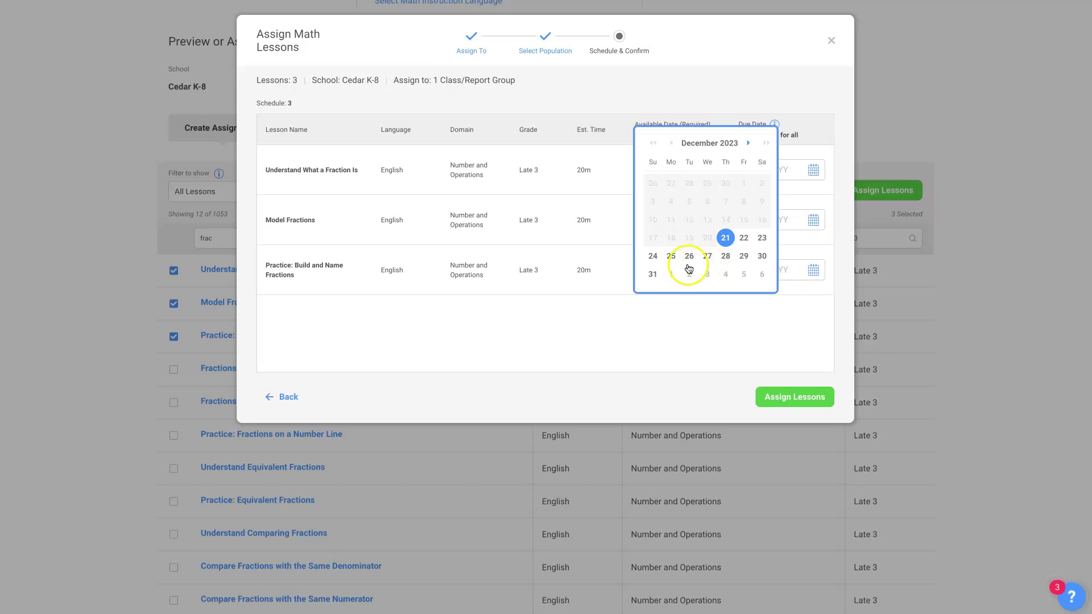
left_click(652, 274)
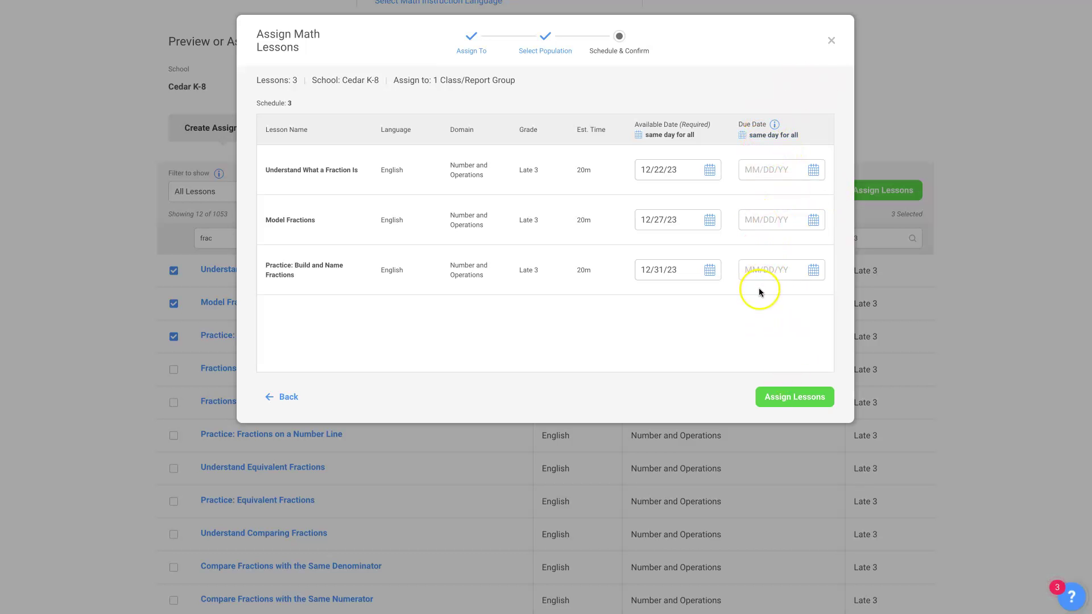
left_click(790, 398)
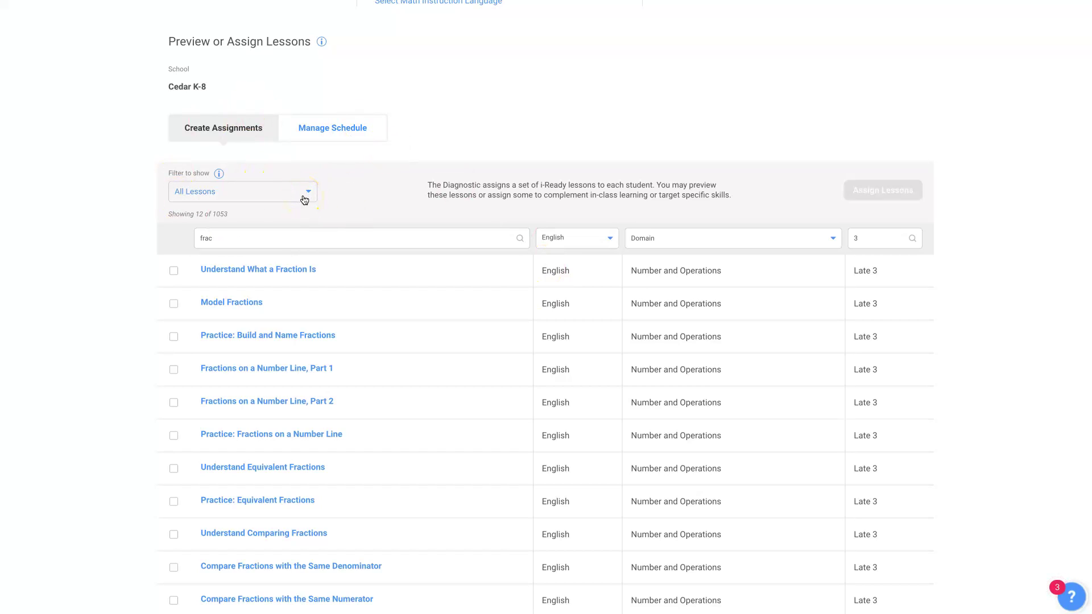
Step: Open Manage Schedule and expand the Understand What a Fraction Is assignment row
scroll(335, 202, "up", 5)
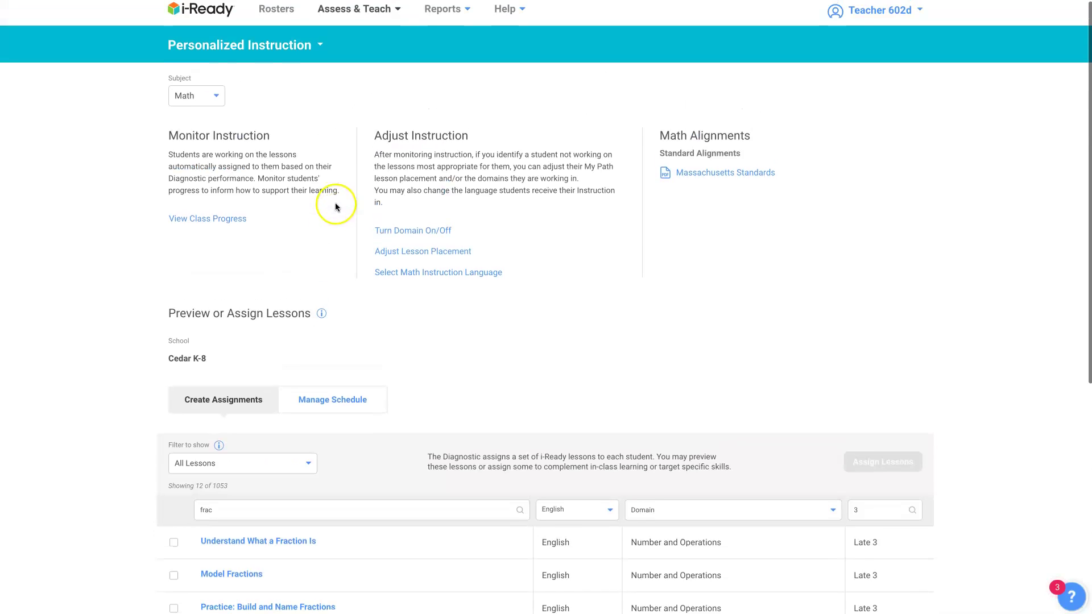
scroll(327, 300, "down", 3)
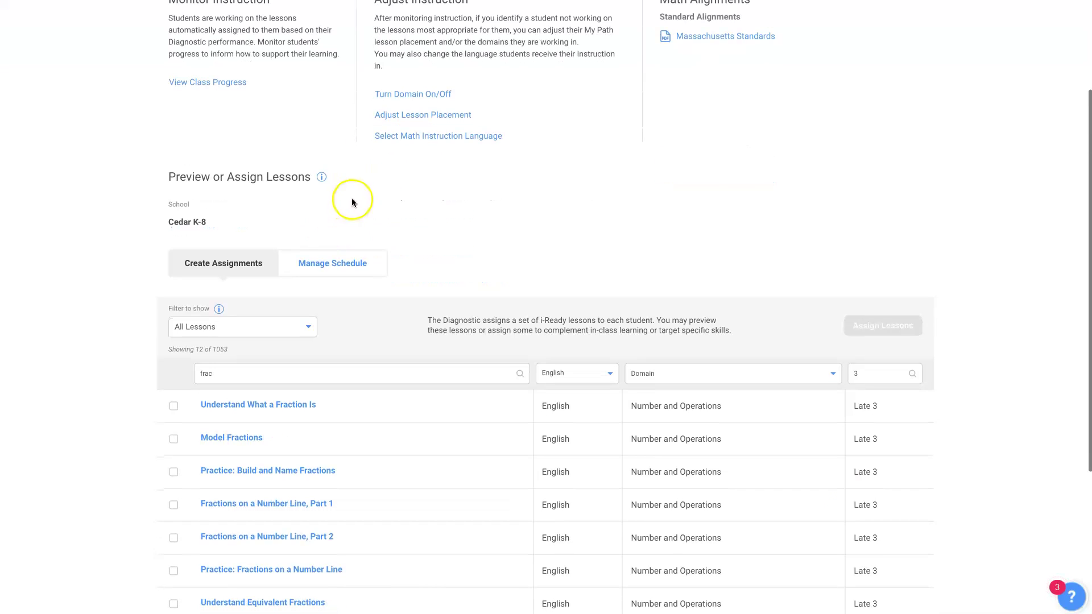
left_click(330, 266)
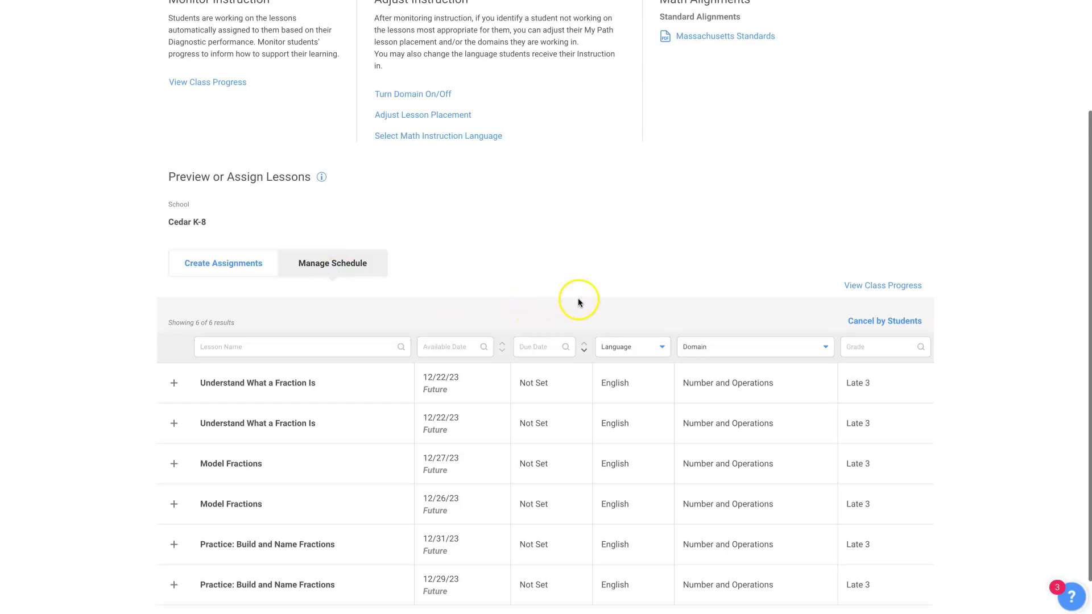
scroll(571, 305, "down", 1)
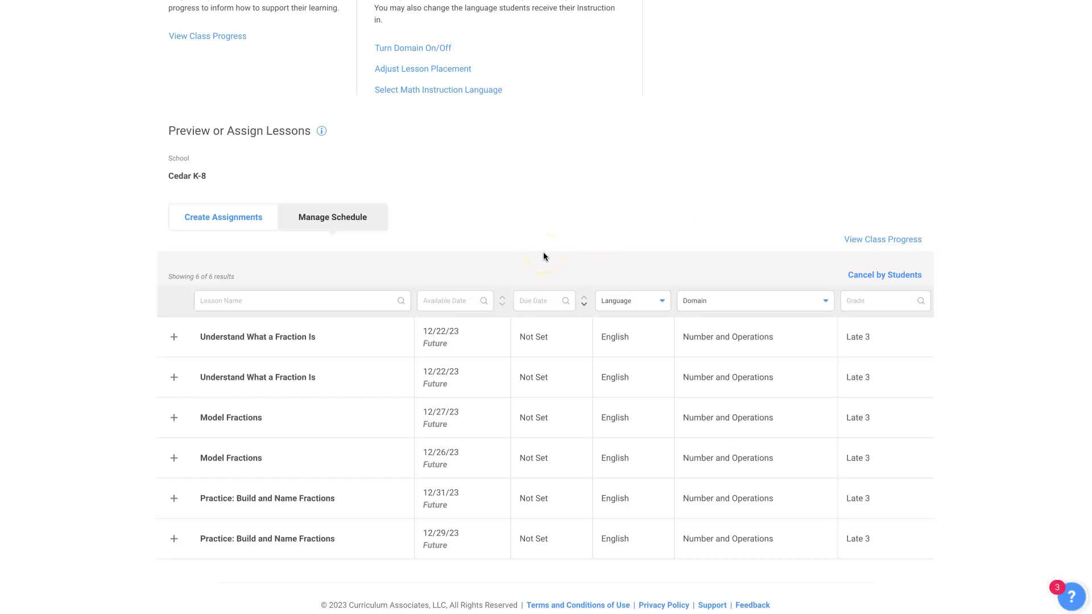
left_click(177, 338)
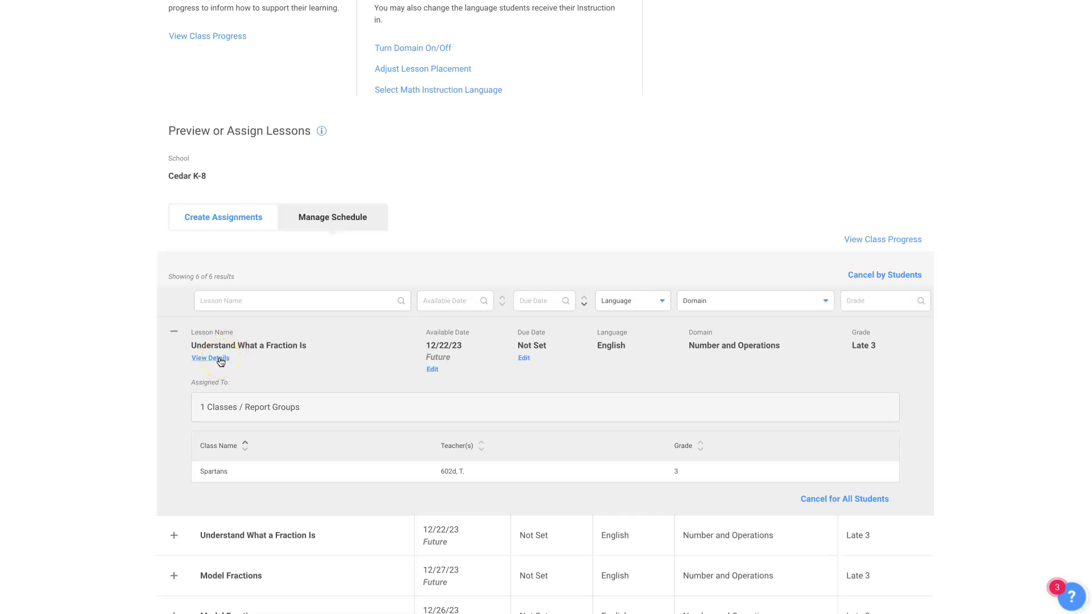
Step: Launch the Level C quiz preview from the Understand What a Fraction Is lesson details
left_click(220, 360)
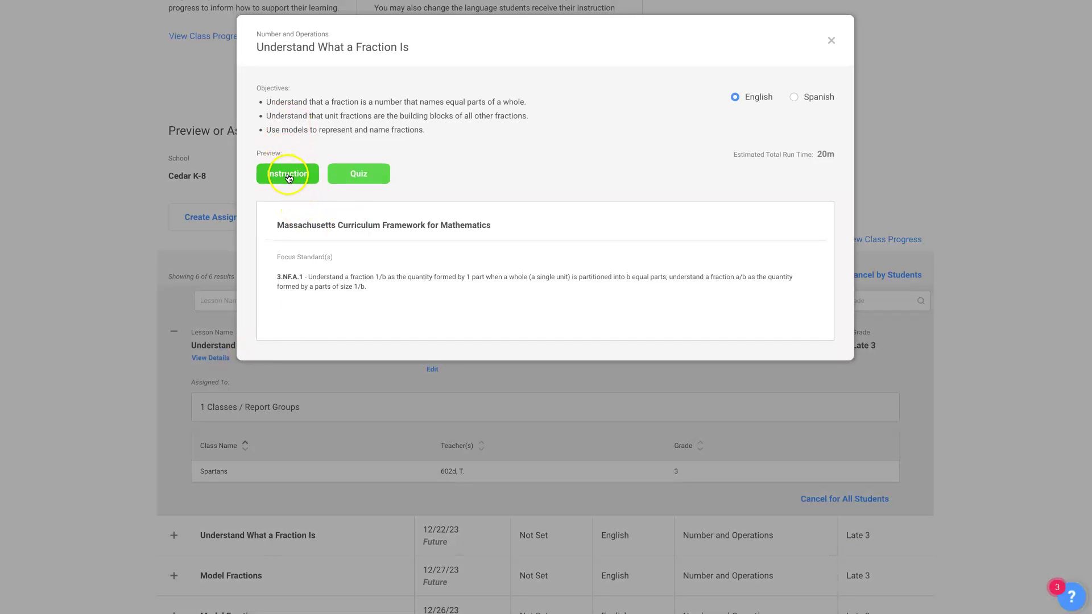
left_click(357, 176)
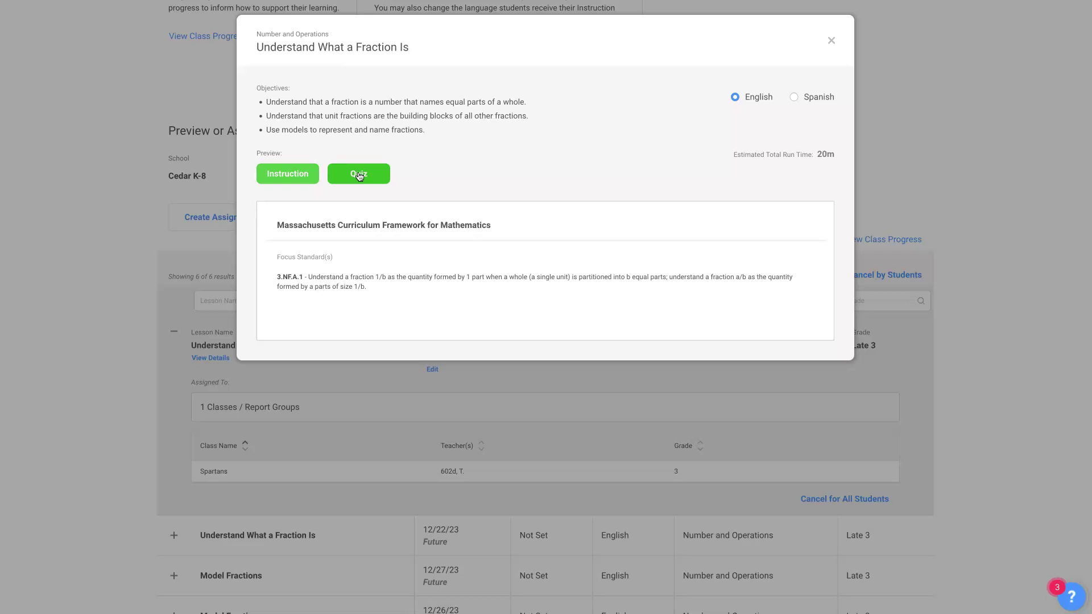
left_click(360, 178)
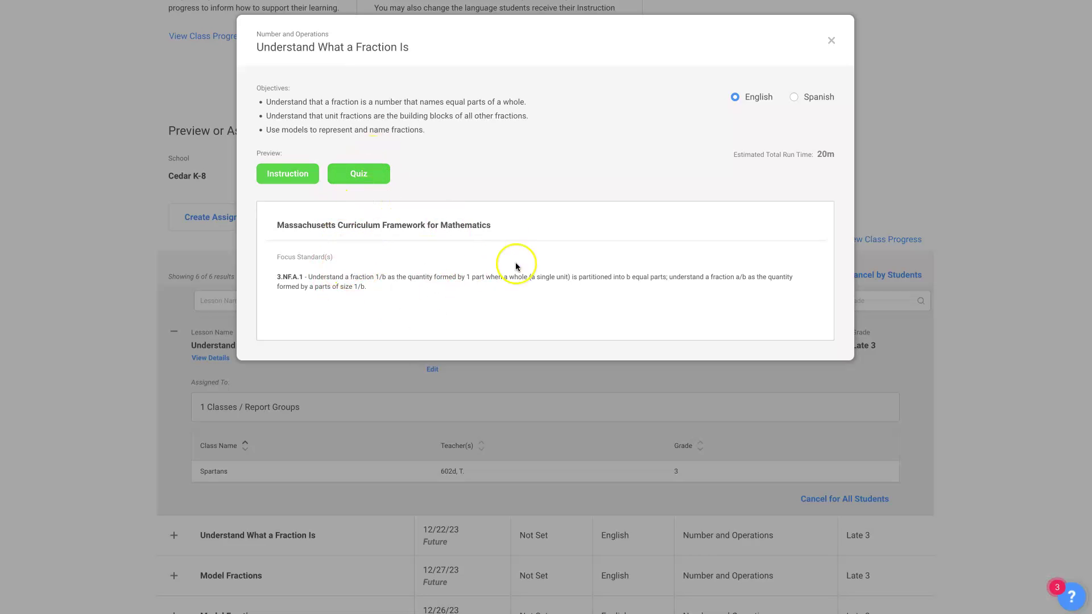
left_click(354, 176)
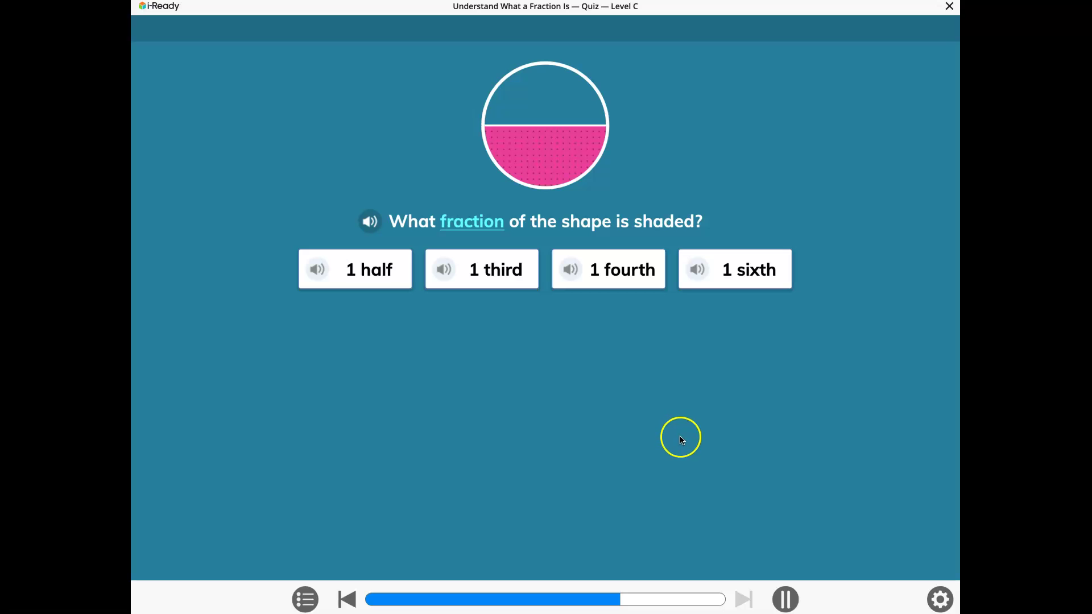
Step: Pause and exit the quiz preview, confirming the exit to return to the lesson details
left_click(788, 599)
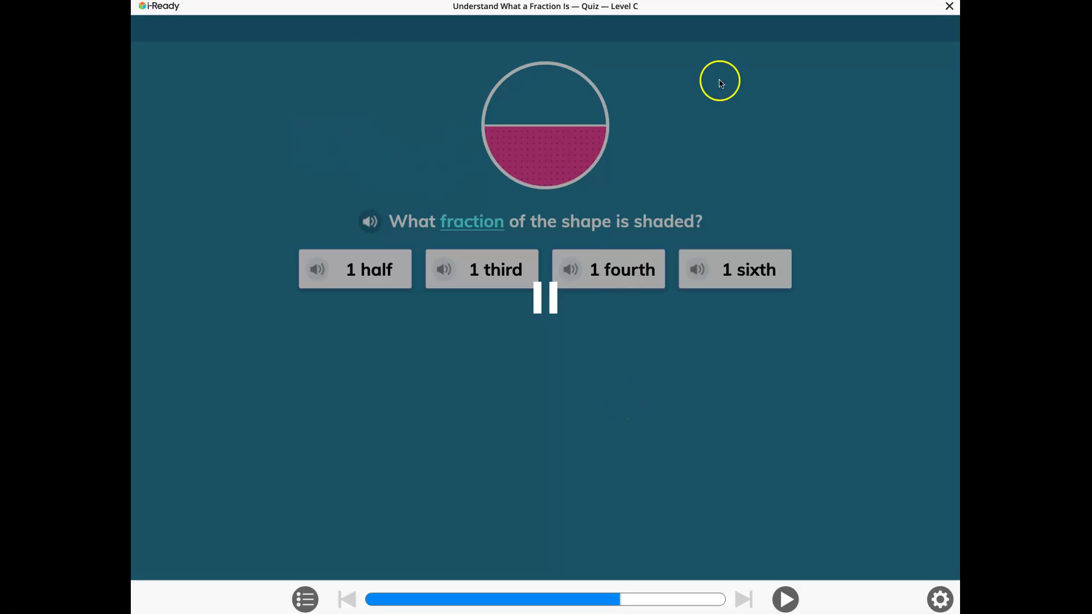
left_click(949, 7)
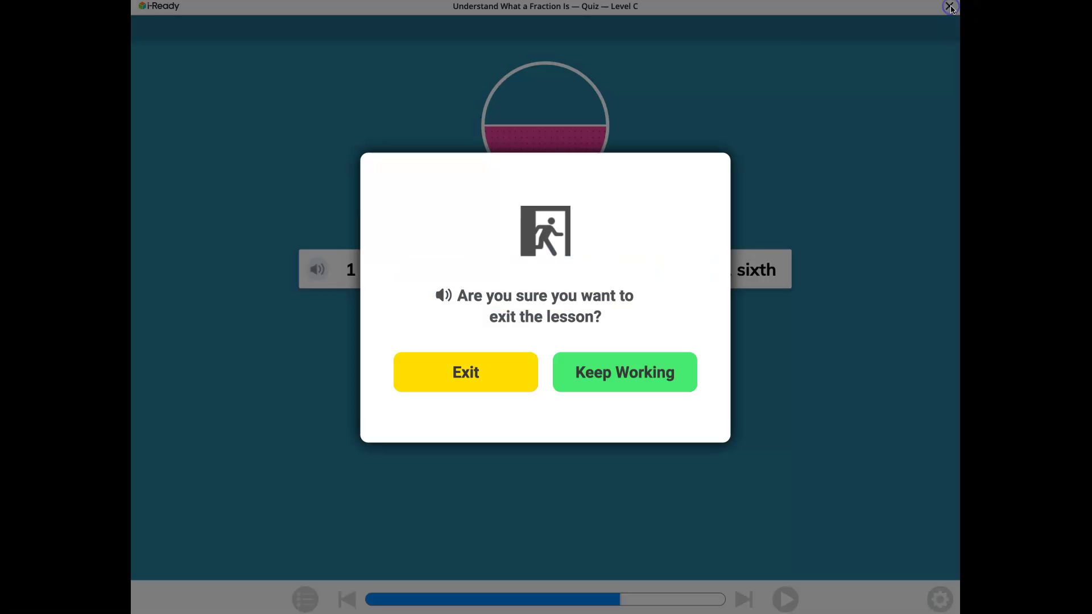
left_click(495, 379)
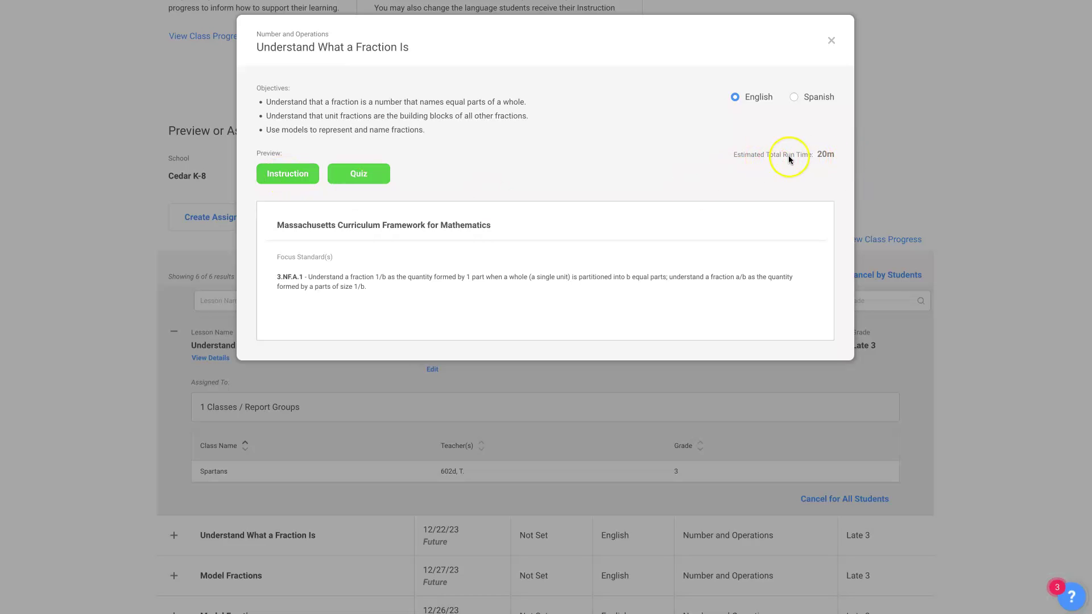
Step: Close the Understand What a Fraction Is details panel to return to the Manage Schedule list
left_click(832, 41)
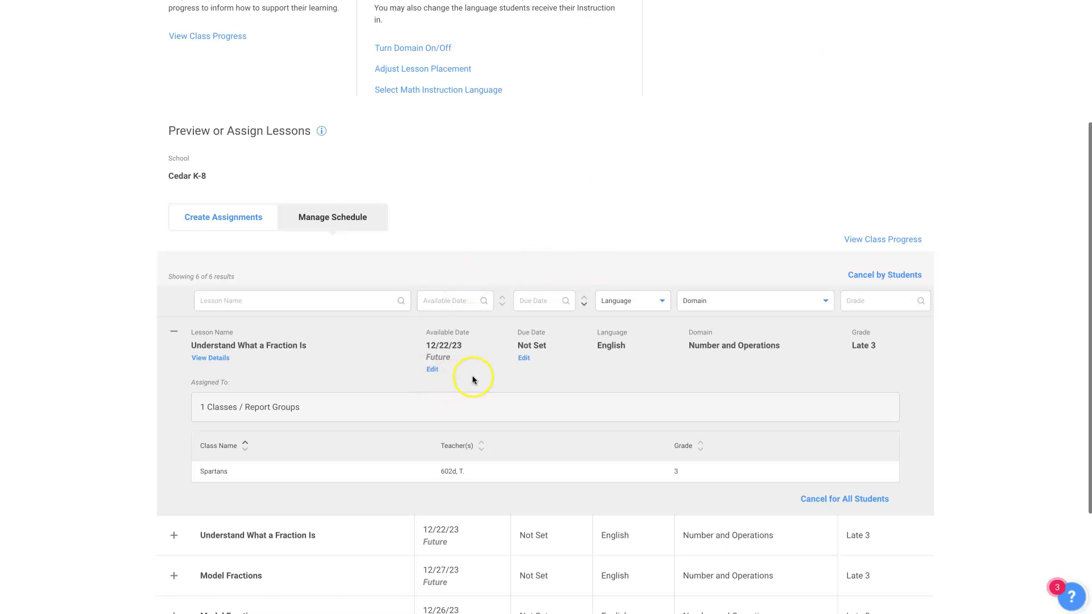
scroll(388, 375, "up", 2)
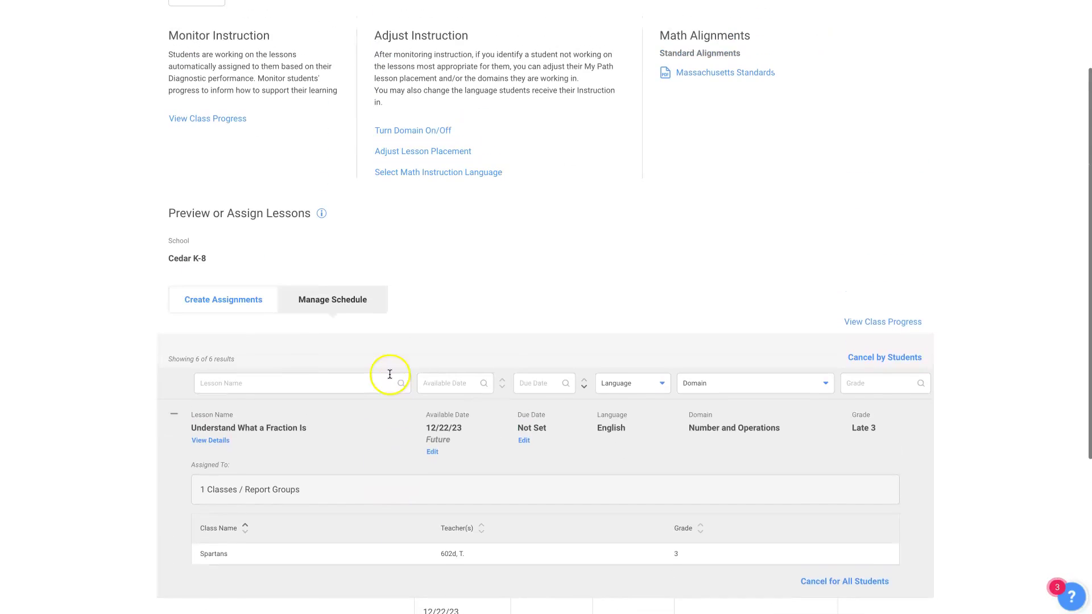